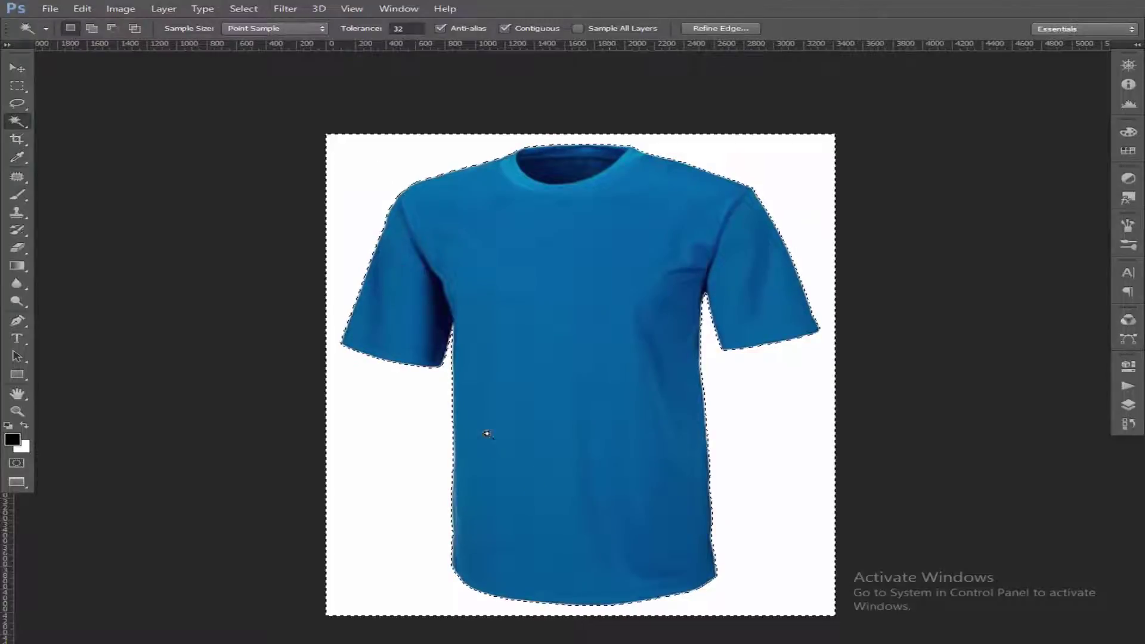
# Inspect the selection edges around both sleeves and the right armpit, then open the Select menu
pyautogui.moveTo(378, 286); pyautogui.dragTo(562, 486)
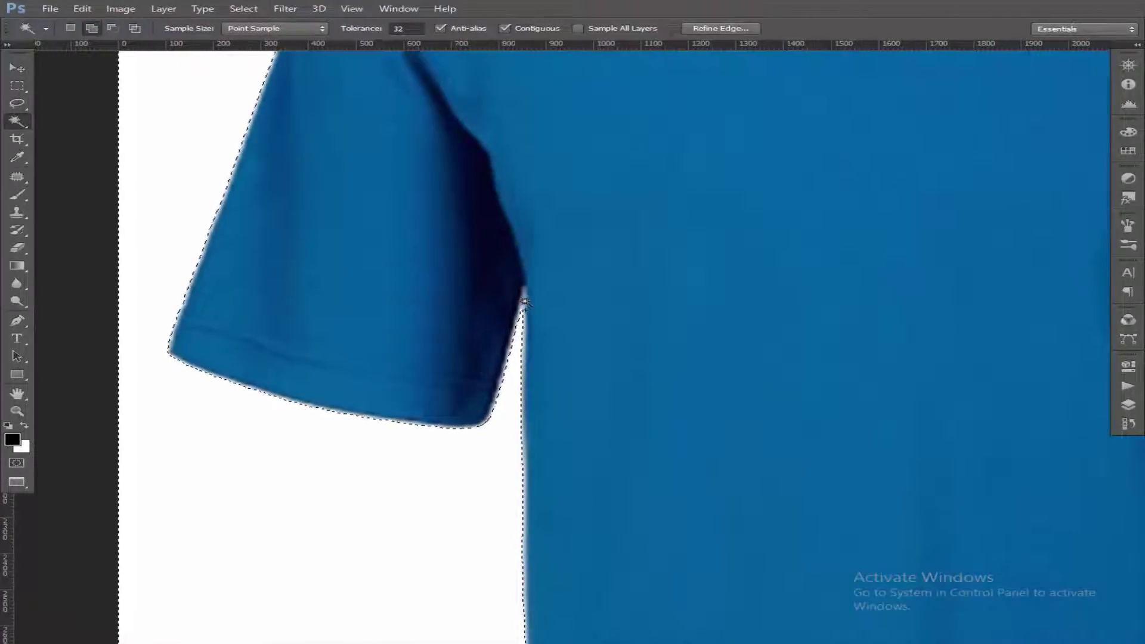
pyautogui.moveTo(681, 168); pyautogui.dragTo(608, 284)
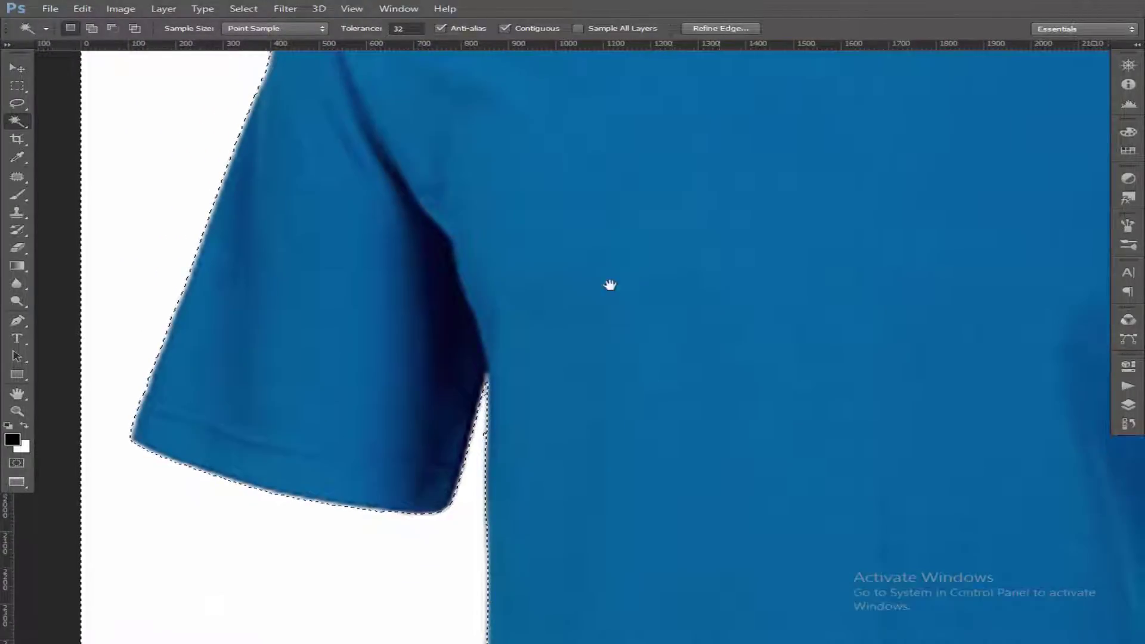
pyautogui.hscroll(5, 907, 335)
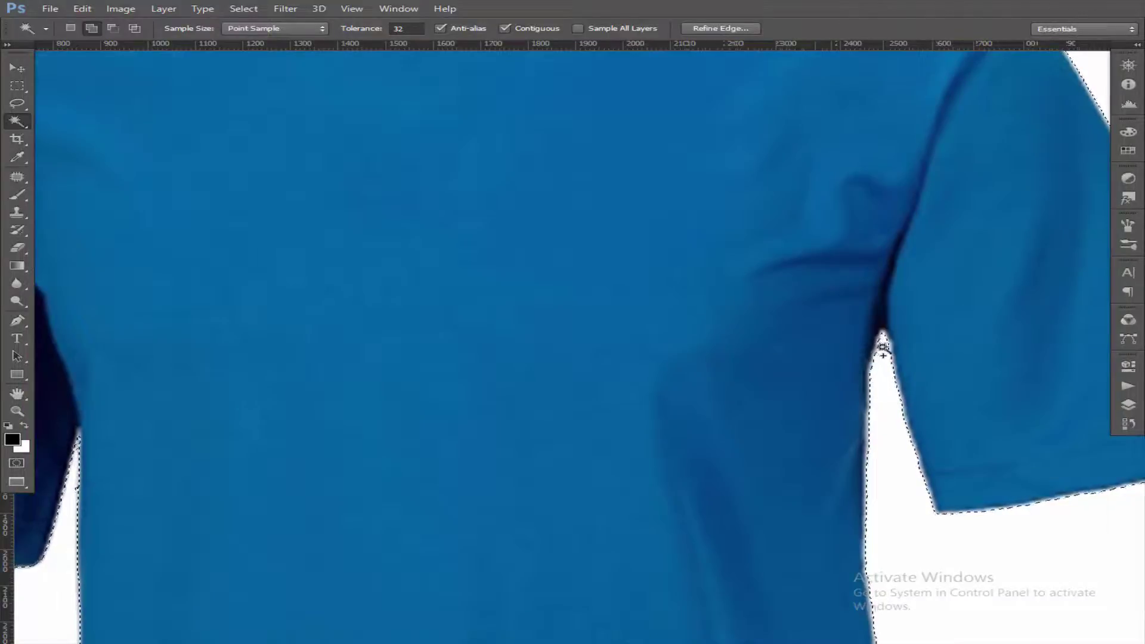
pyautogui.moveTo(878, 302)
pyautogui.mouseDown()
pyautogui.moveTo(833, 541)
pyautogui.moveTo(391, 253)
pyautogui.moveTo(757, 270)
pyautogui.mouseUp()
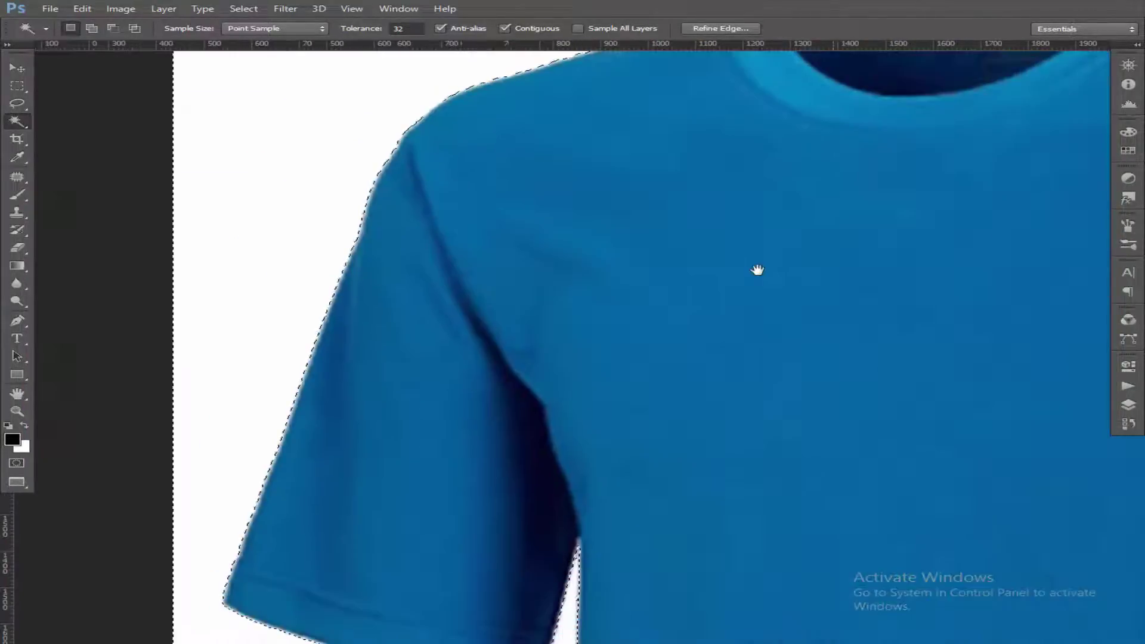
pyautogui.click(243, 8)
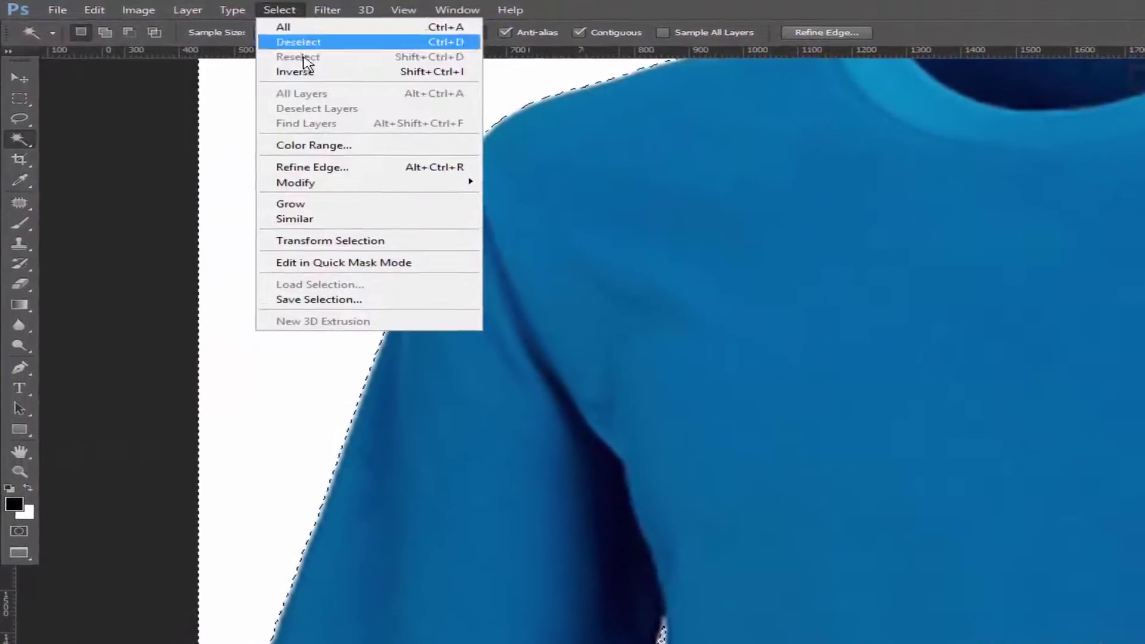
pyautogui.moveTo(430, 212)
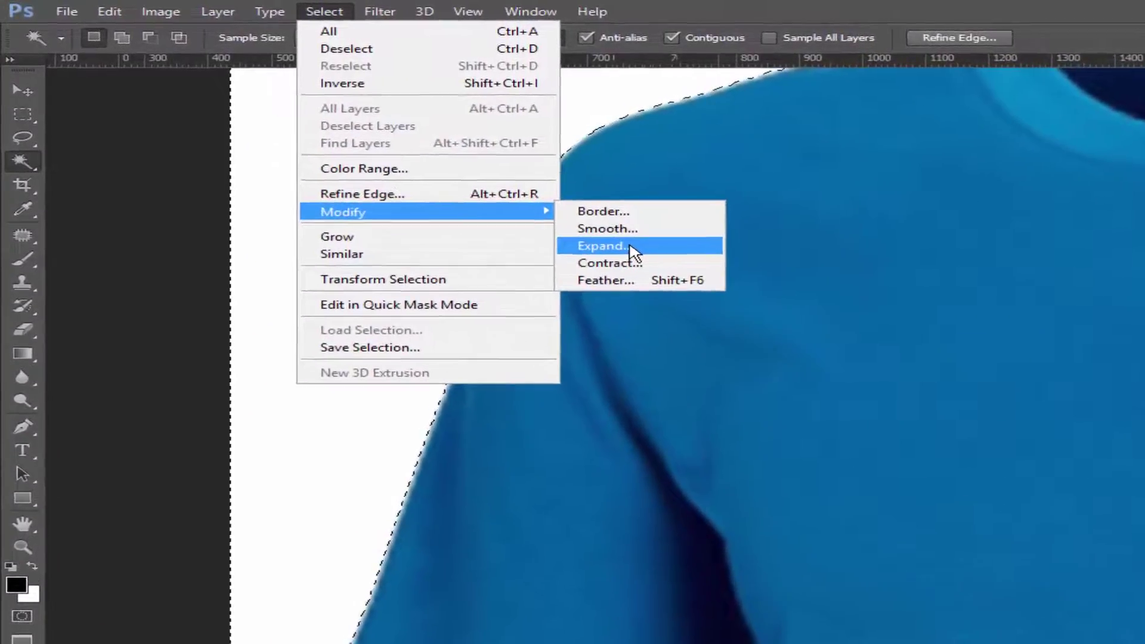
# Expand the shirt selection by 2 pixels
pyautogui.click(633, 253)
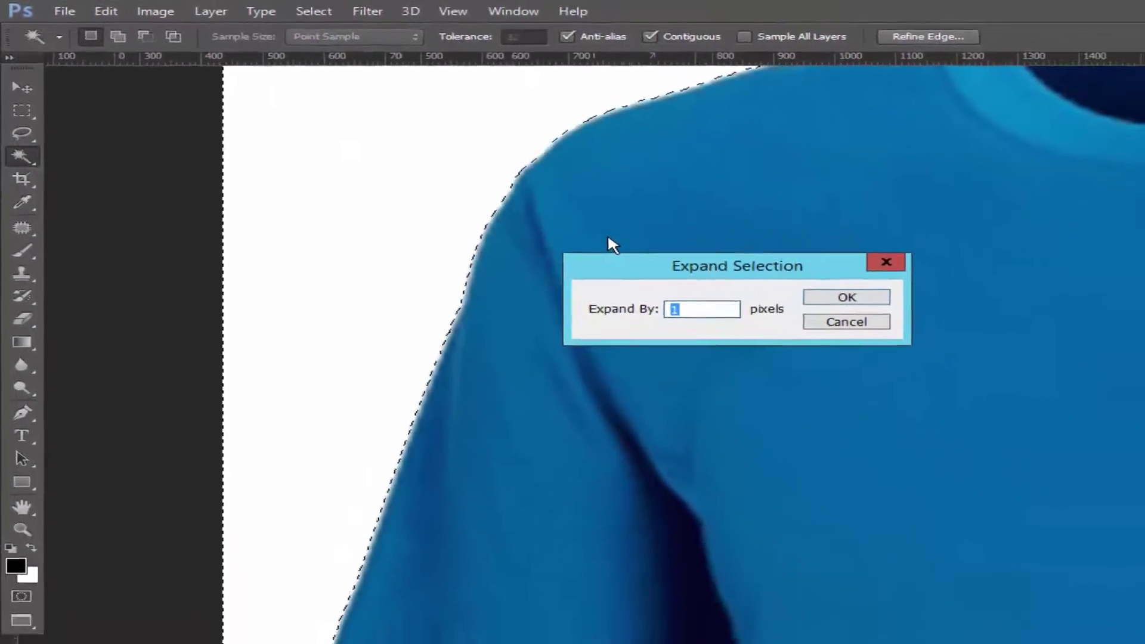
pyautogui.write('2')
pyautogui.press('Return')
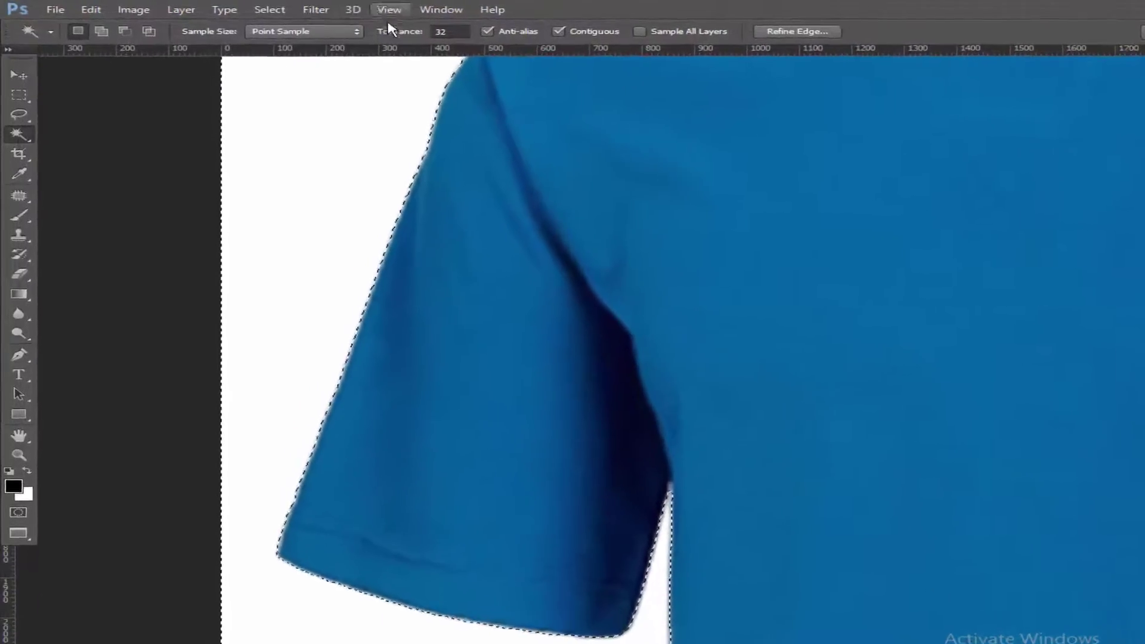
# Contract the selection again to tighten its edge
pyautogui.click(270, 10)
pyautogui.moveTo(448, 222)
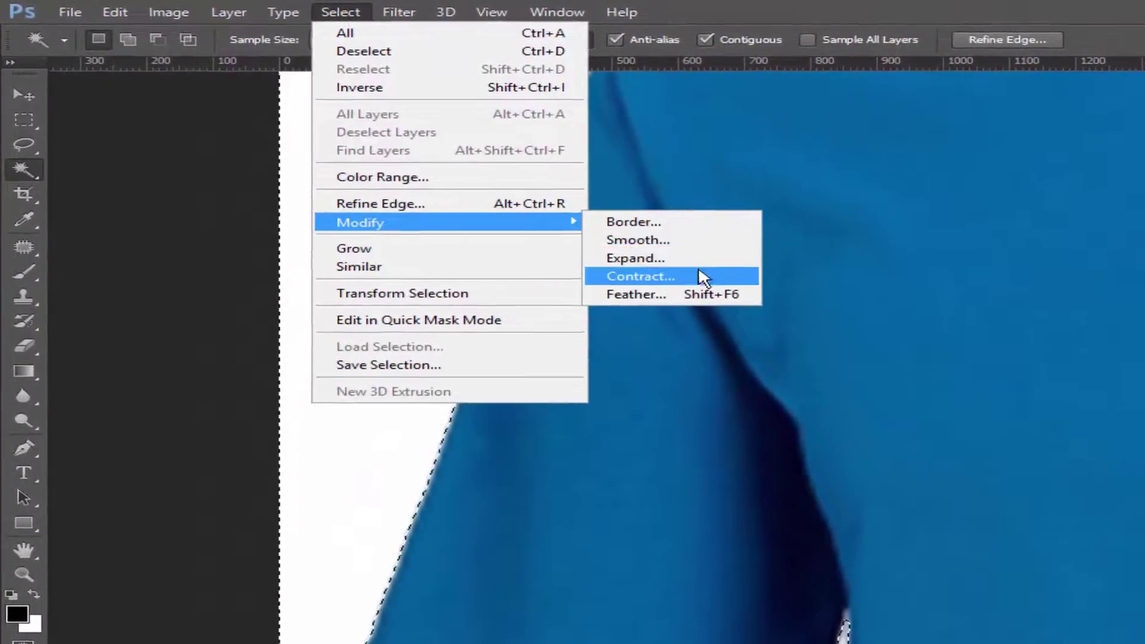
pyautogui.click(703, 277)
pyautogui.press('Return')
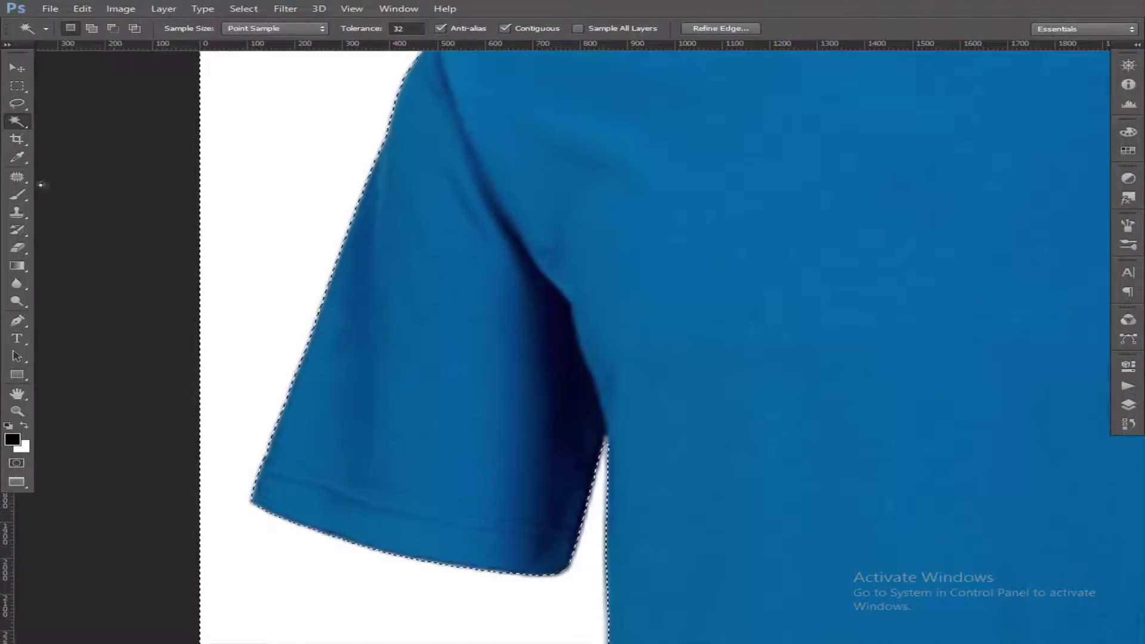
pyautogui.click(17, 103)
# Lasso out the white gaps at the left and right armpits from the selection
pyautogui.hotkey('ctrl', '+')
pyautogui.hotkey('ctrl', '+')
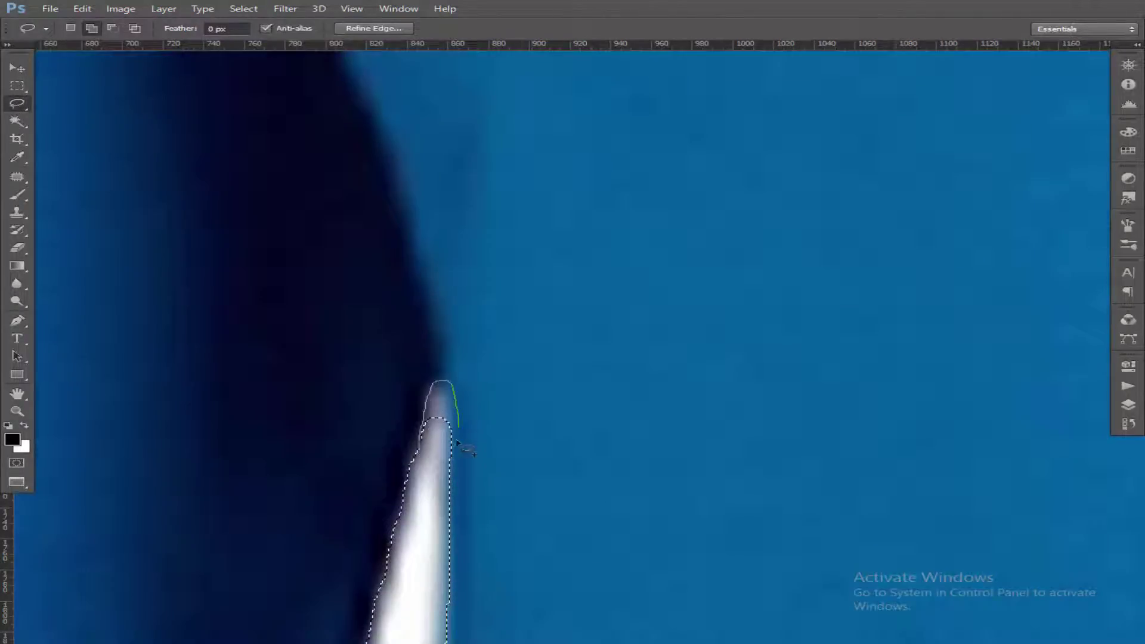
pyautogui.moveTo(430, 571); pyautogui.dragTo(422, 529)
pyautogui.hotkey('ctrl', '0')
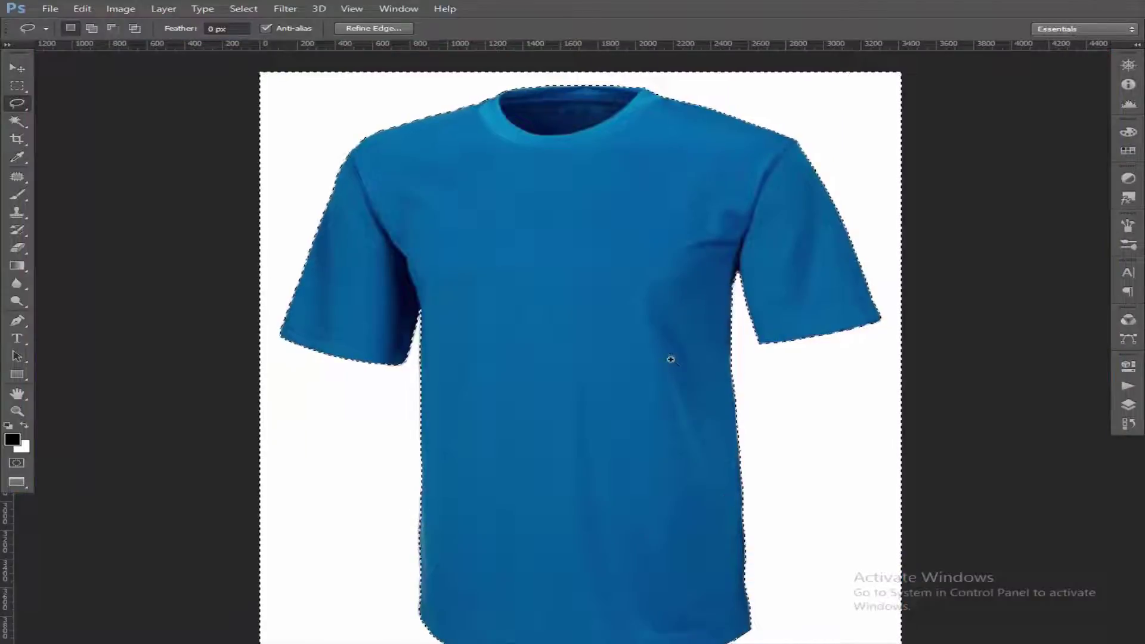
pyautogui.moveTo(659, 233); pyautogui.dragTo(835, 347)
pyautogui.scroll(2, 524, 263)
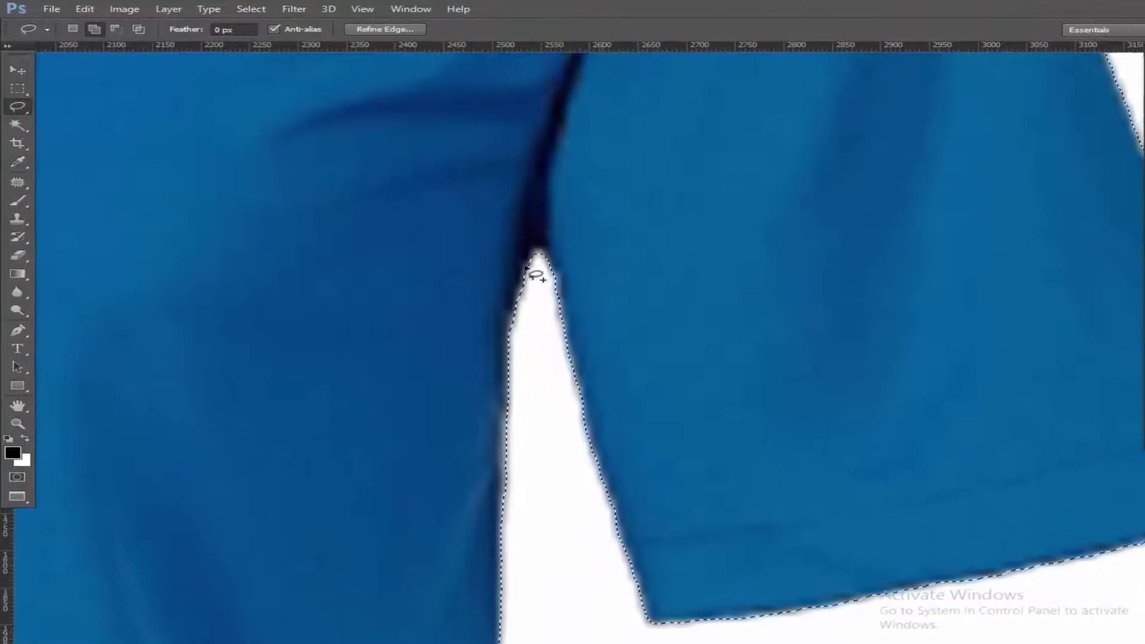
pyautogui.scroll(2, 567, 271)
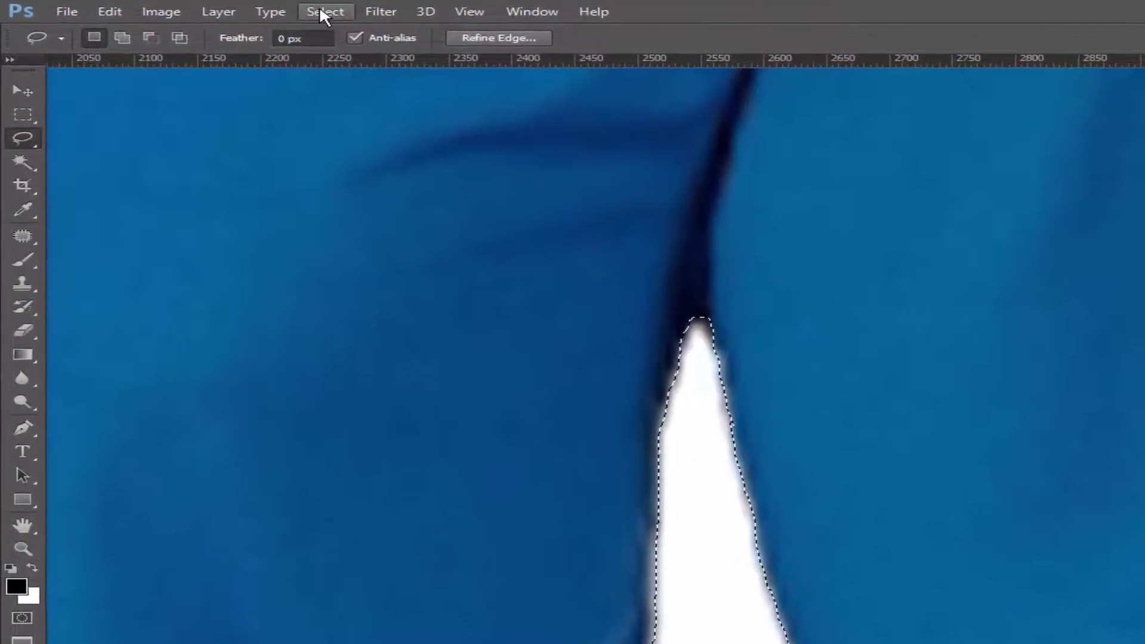
# Expand the cleaned selection by 2 pixels and fit the shirt in view
pyautogui.click(269, 9)
pyautogui.click(632, 264)
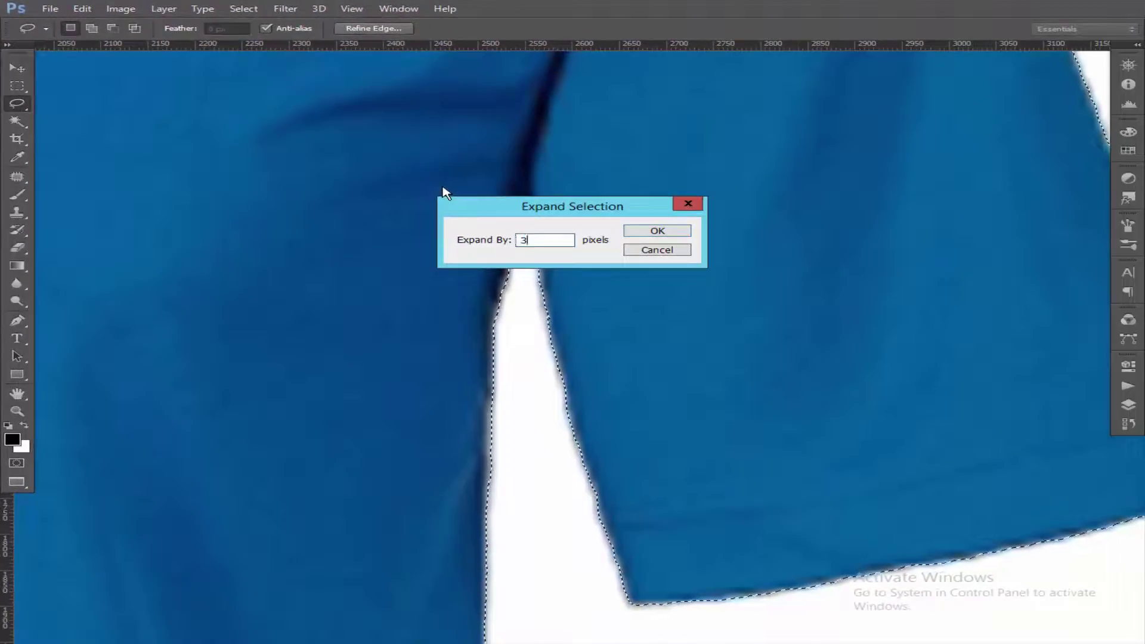
pyautogui.press('Return')
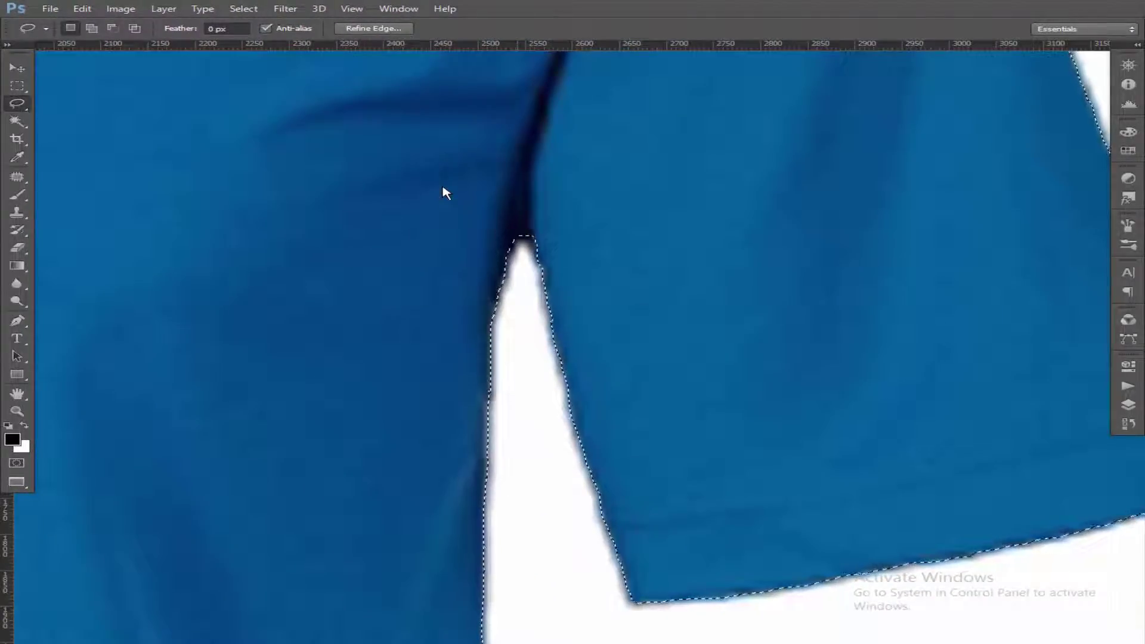
pyautogui.hotkey('ctrl', '0')
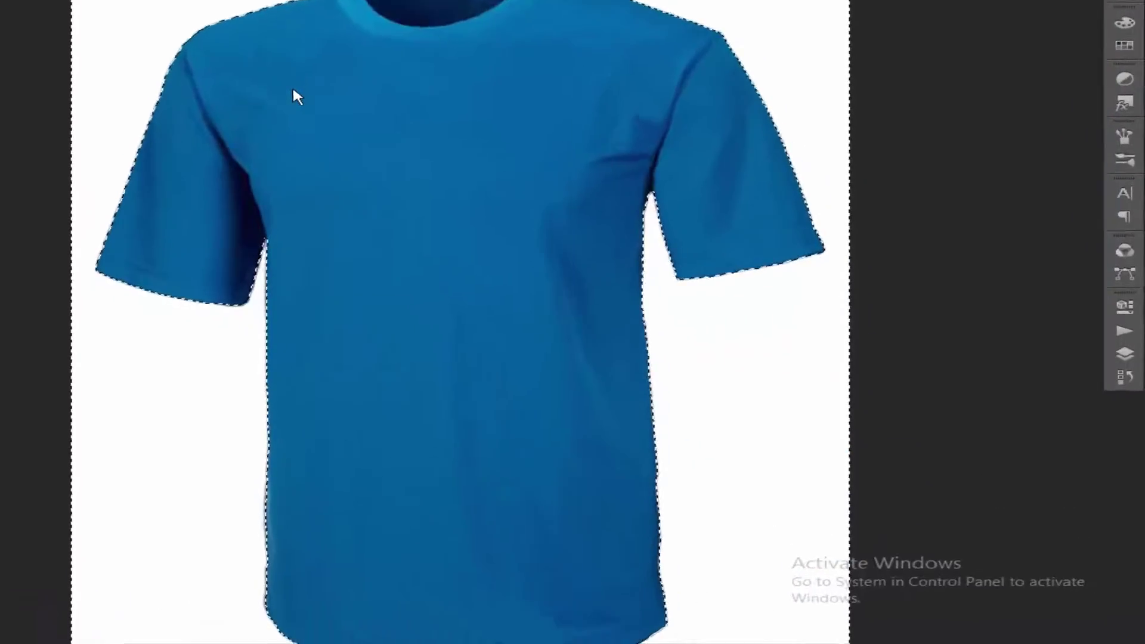
# Convert the Background into a regular Layer 0 from the Layers panel
pyautogui.click(1127, 405)
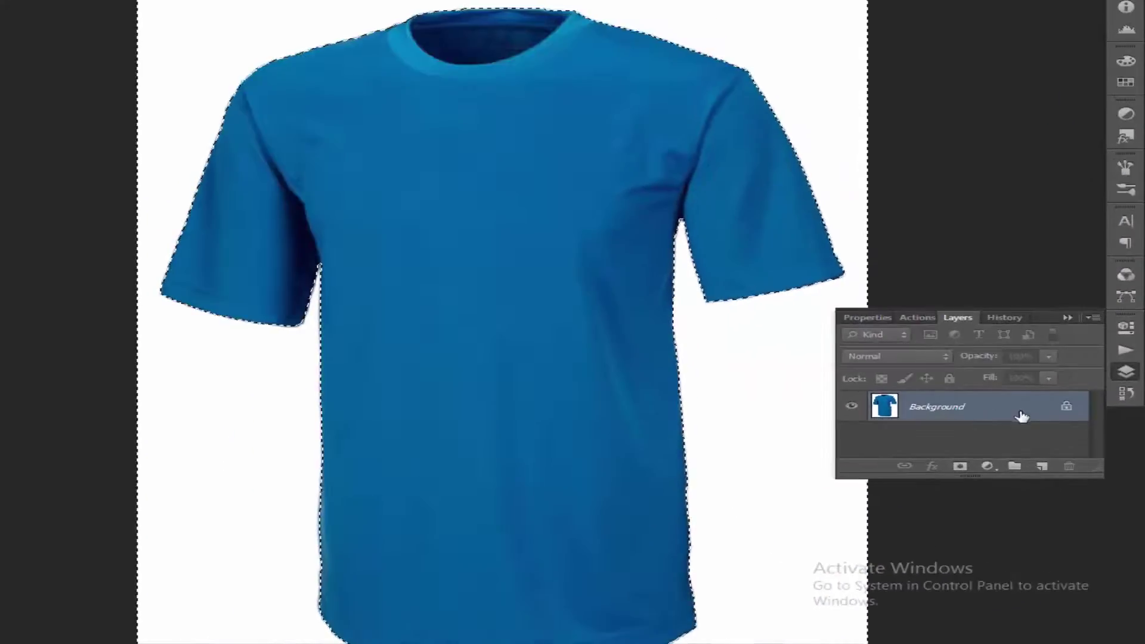
pyautogui.doubleClick(1021, 416)
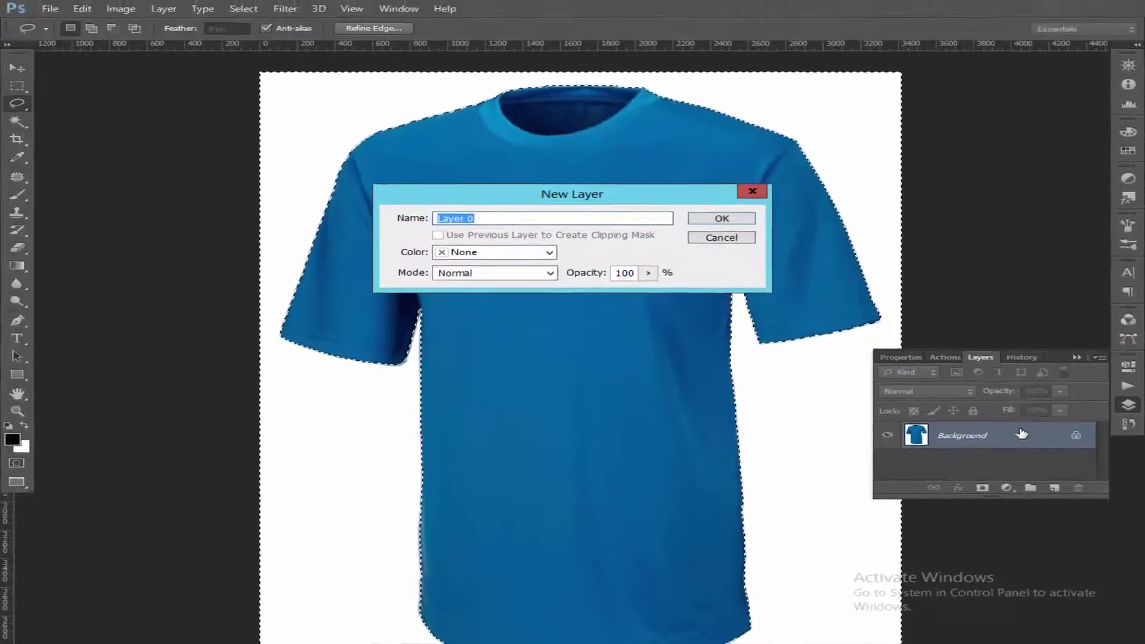
pyautogui.press('Return')
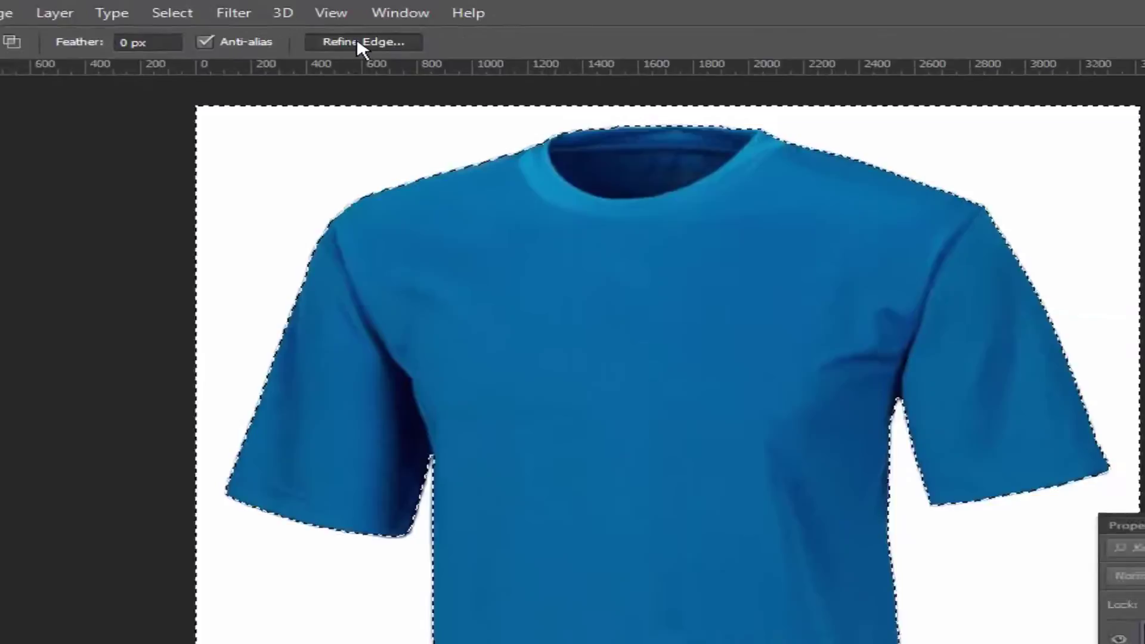
pyautogui.click(495, 38)
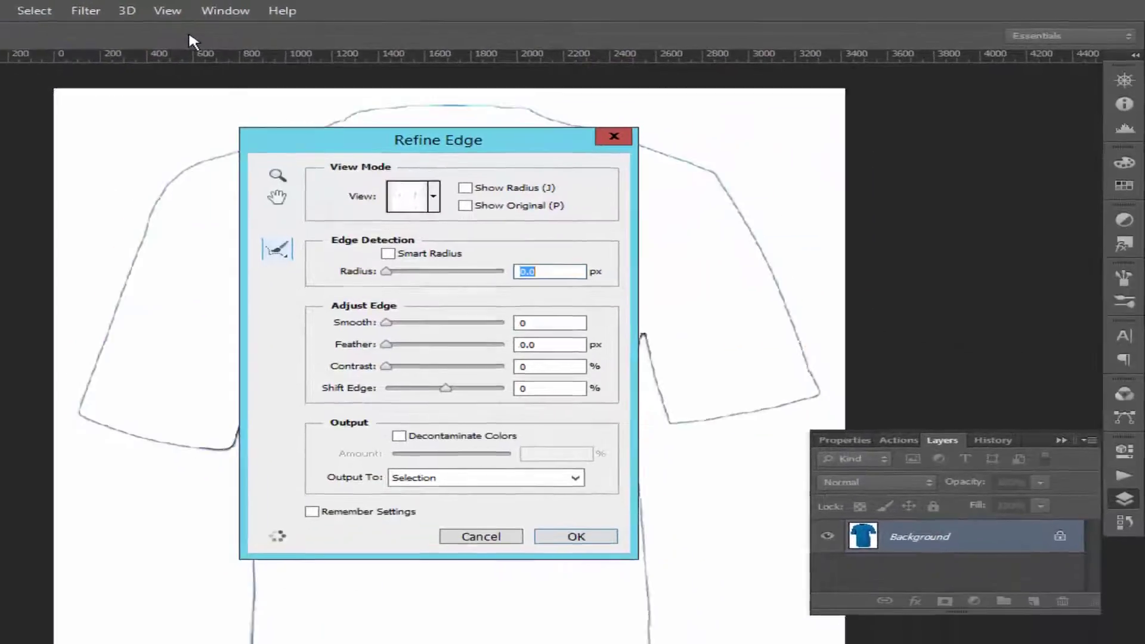
pyautogui.press('Return')
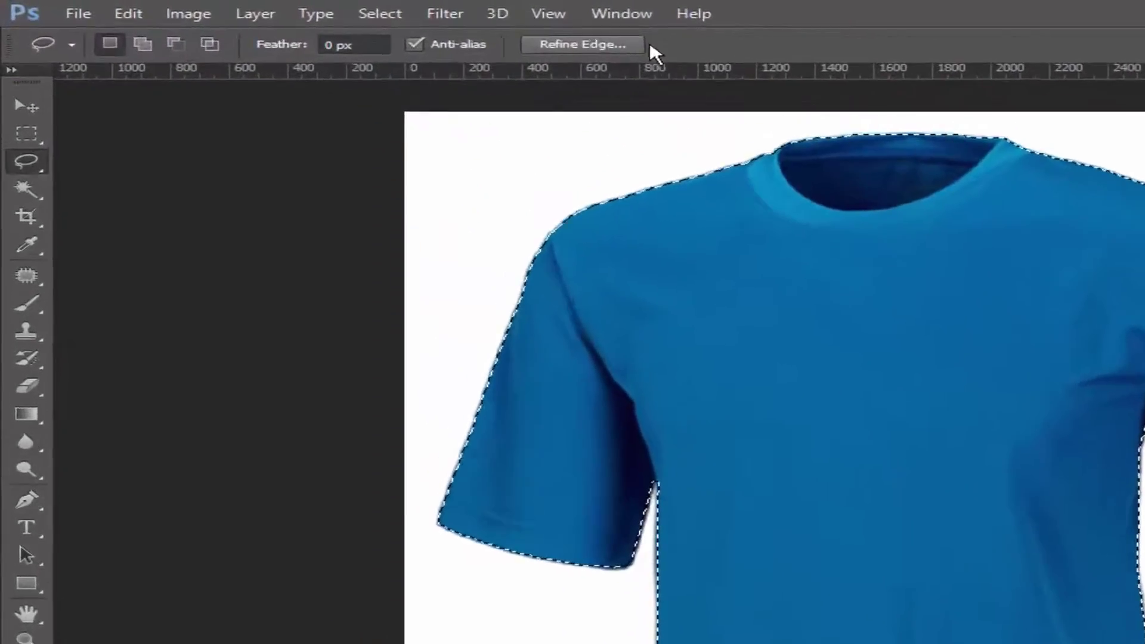
# Refine the edge with Smooth 3, output to a layer mask, and apply the mask
pyautogui.click(498, 37)
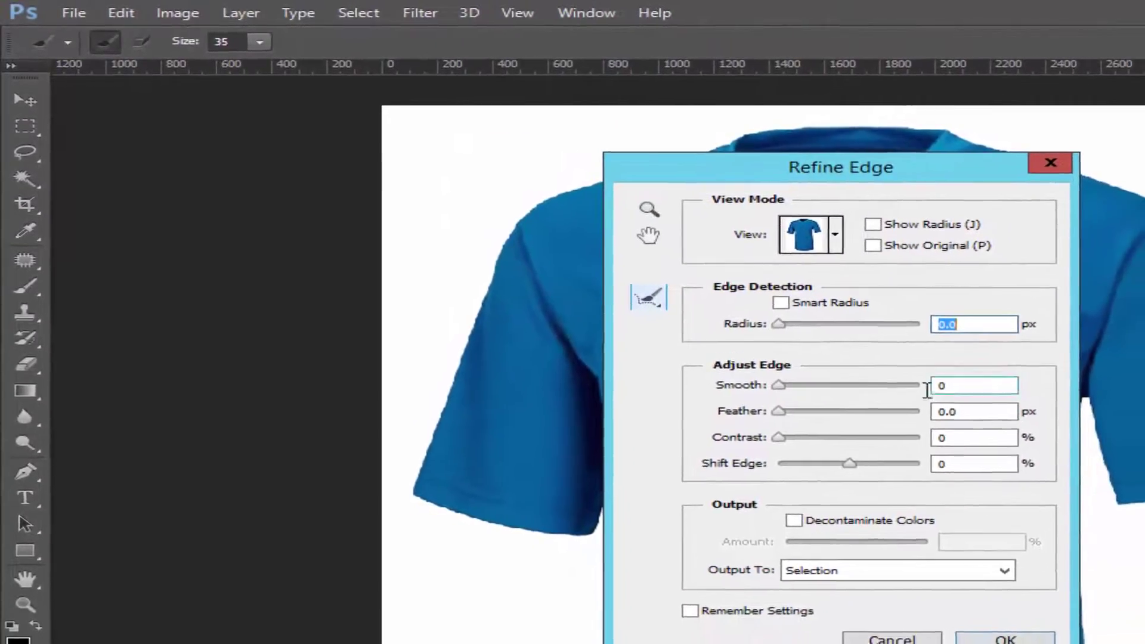
pyautogui.press('Tab')
pyautogui.write('3')
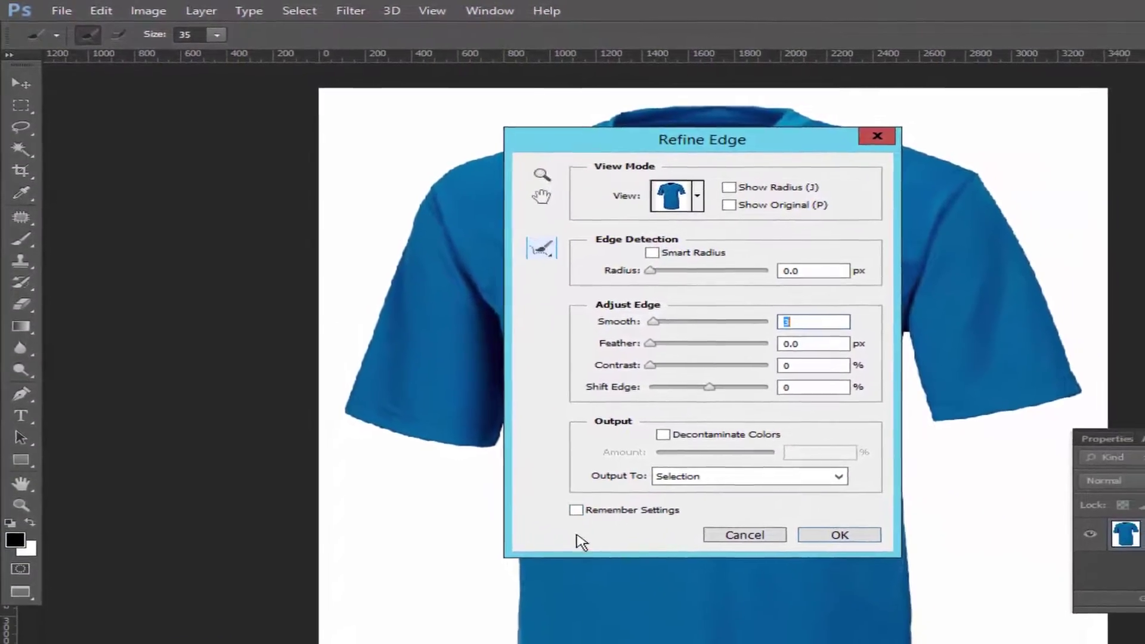
pyautogui.click(562, 497)
pyautogui.click(692, 464)
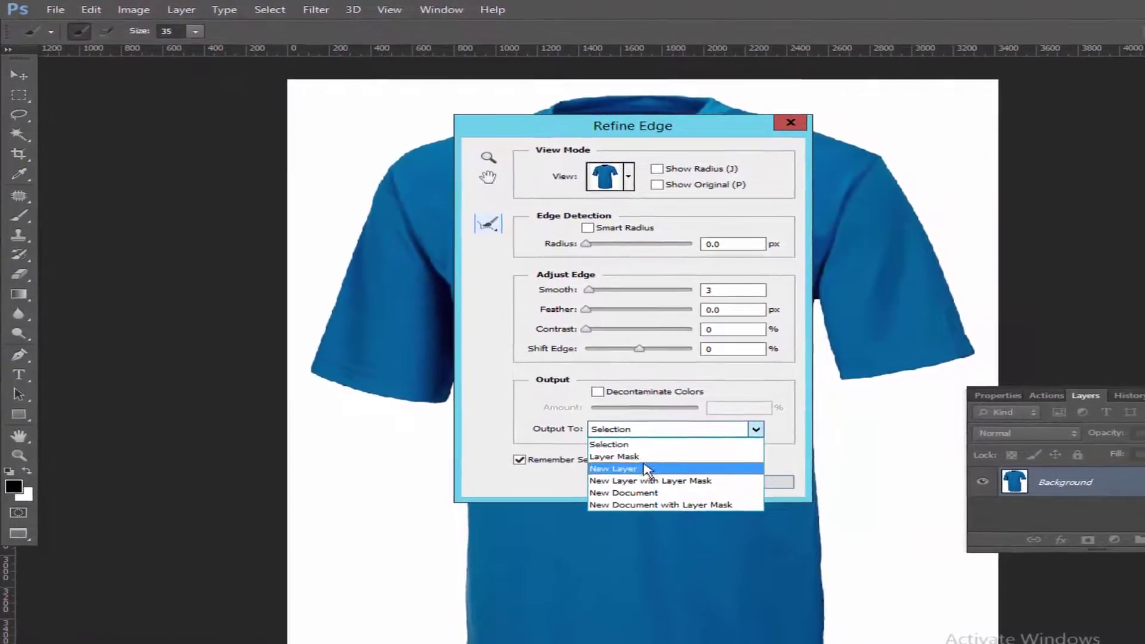
pyautogui.click(686, 489)
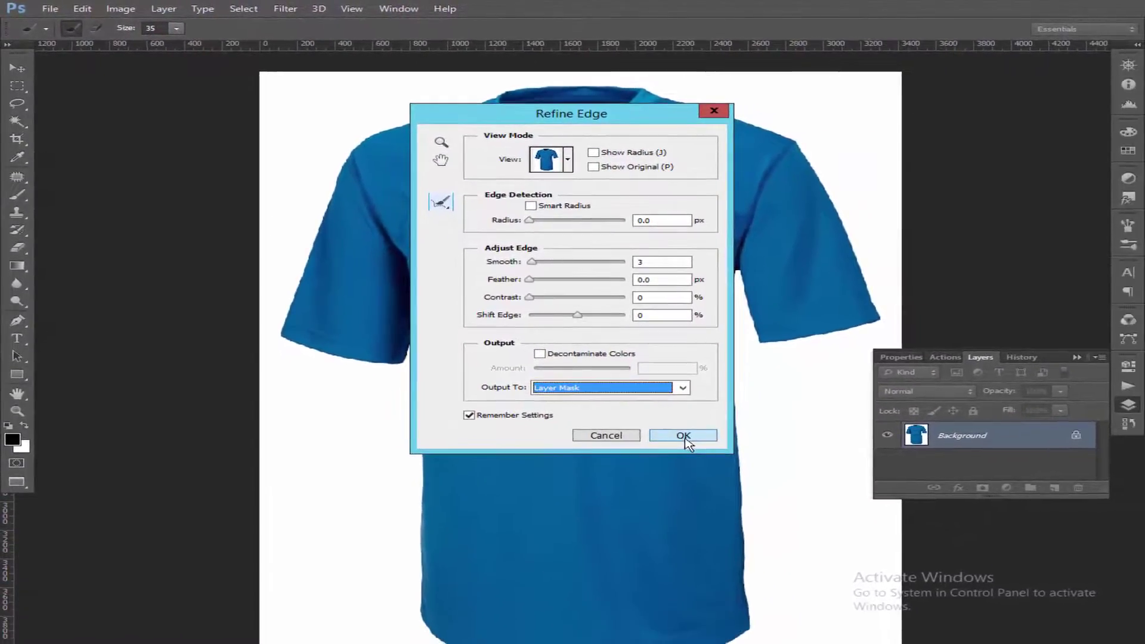
pyautogui.click(683, 437)
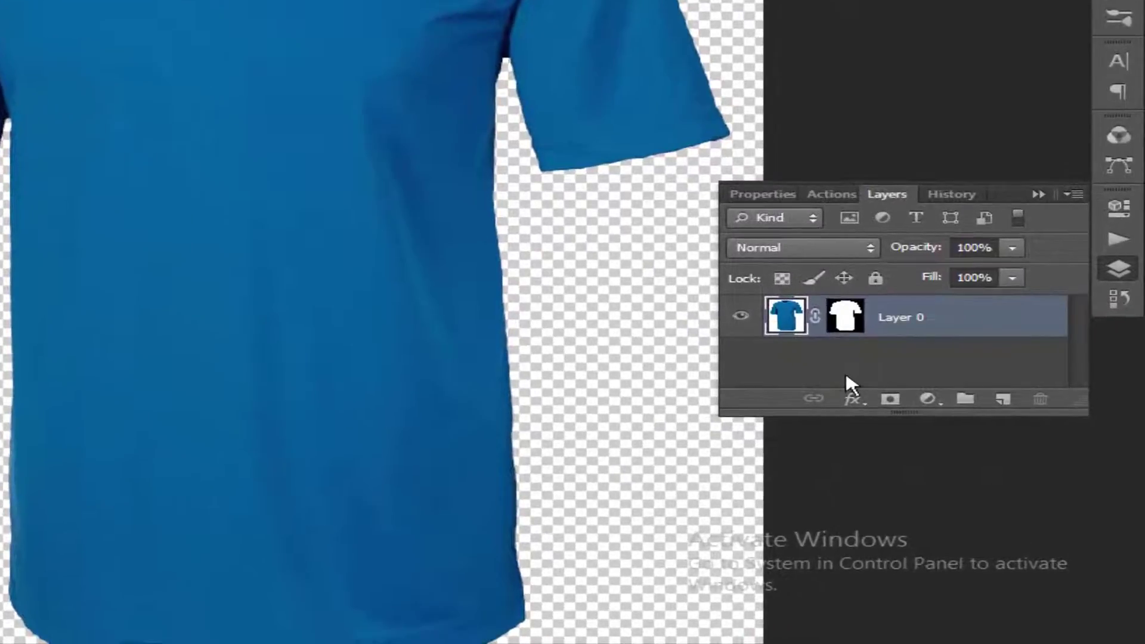
pyautogui.rightClick(845, 319)
pyautogui.click(876, 380)
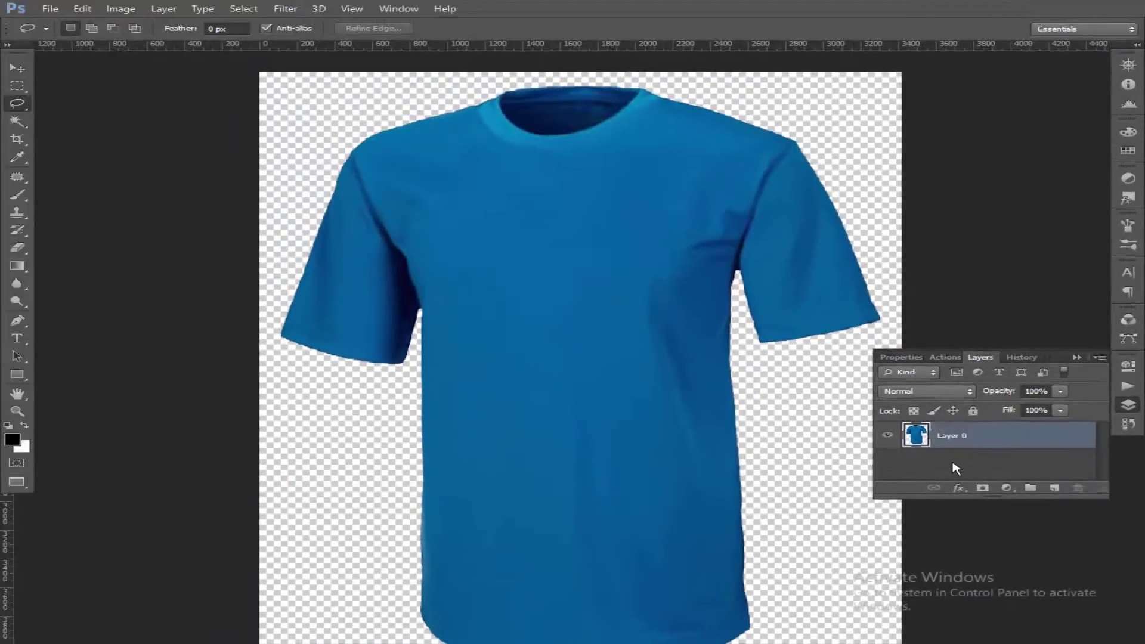
# Zoom into the neckline and trace curved Pen anchors around the inner collar until closed
pyautogui.moveTo(477, 81); pyautogui.dragTo(625, 305)
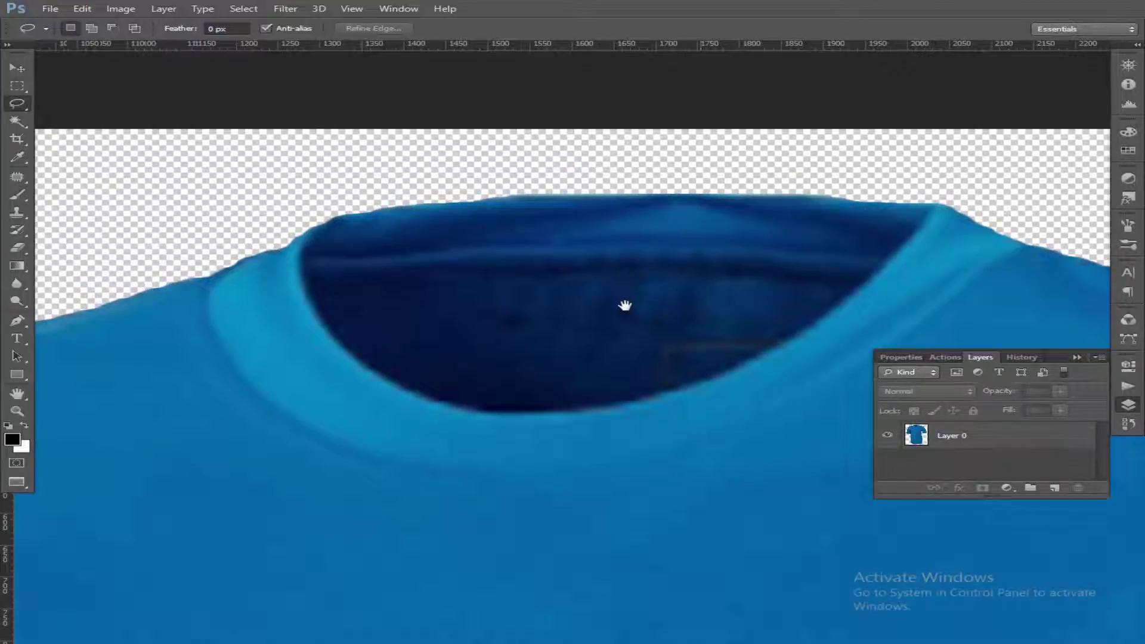
pyautogui.press('p')
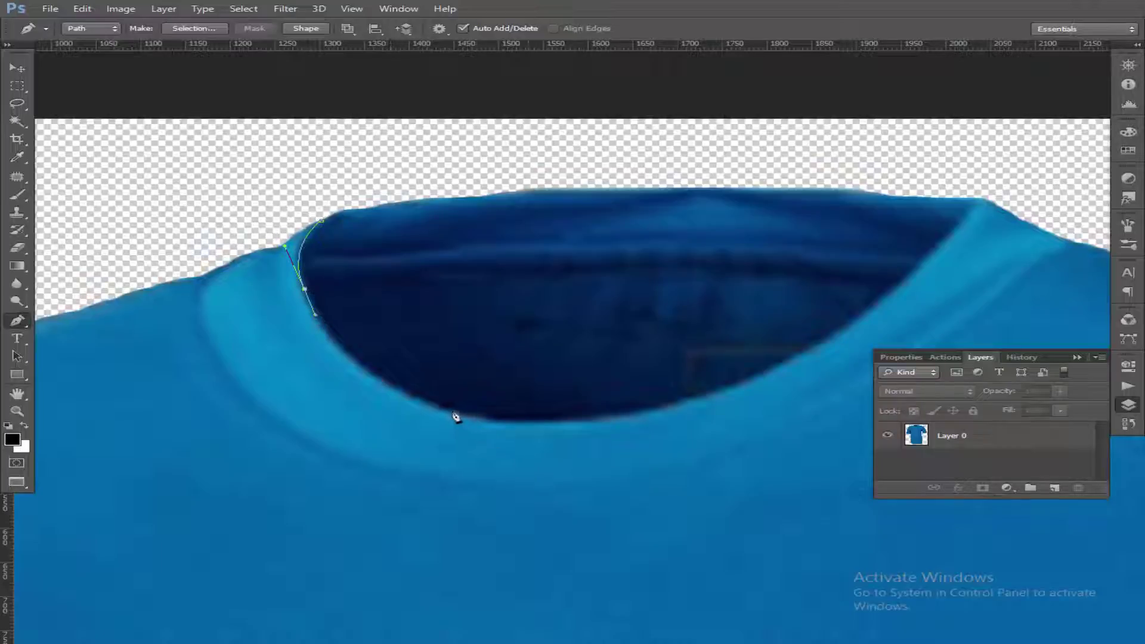
pyautogui.moveTo(460, 413); pyautogui.dragTo(552, 442)
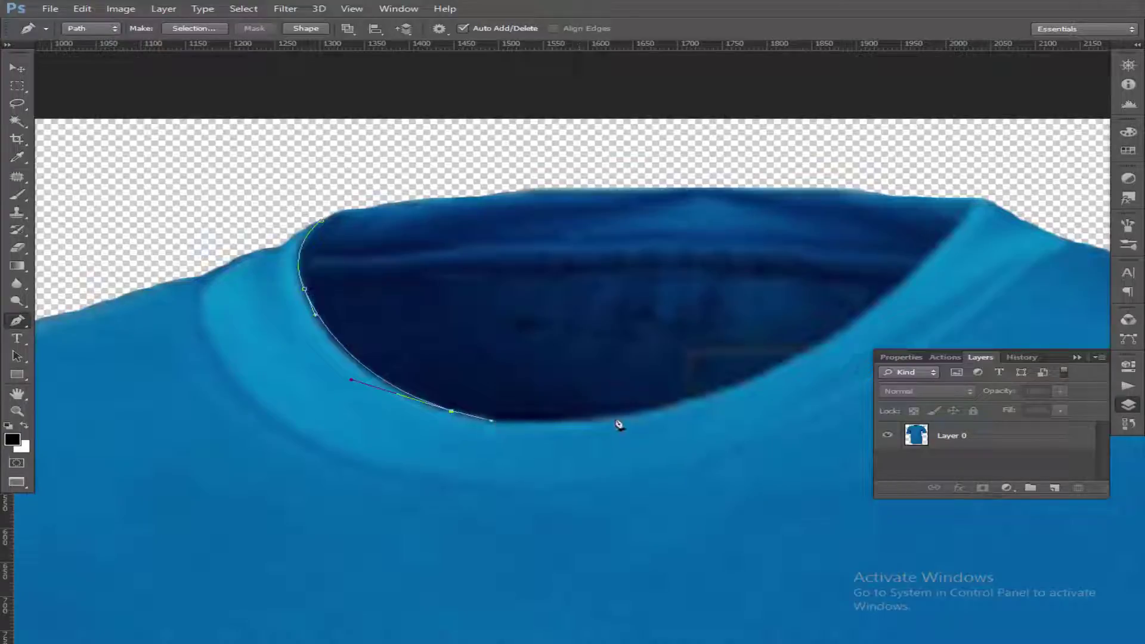
pyautogui.moveTo(634, 414); pyautogui.dragTo(730, 402)
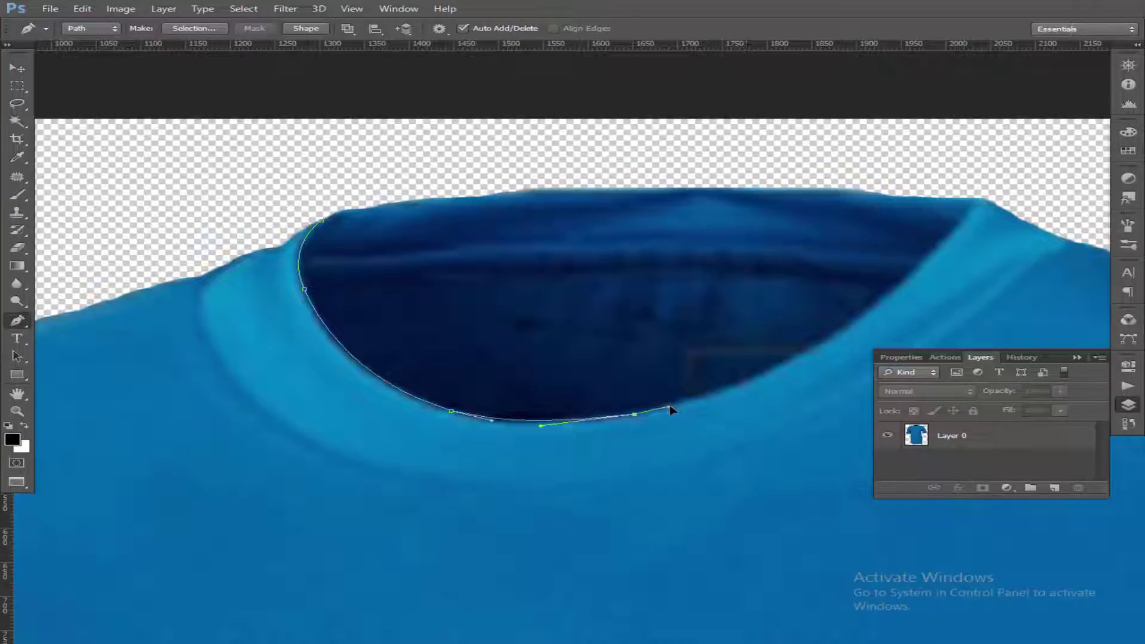
pyautogui.moveTo(815, 370); pyautogui.dragTo(680, 440)
pyautogui.moveTo(690, 400); pyautogui.dragTo(808, 311)
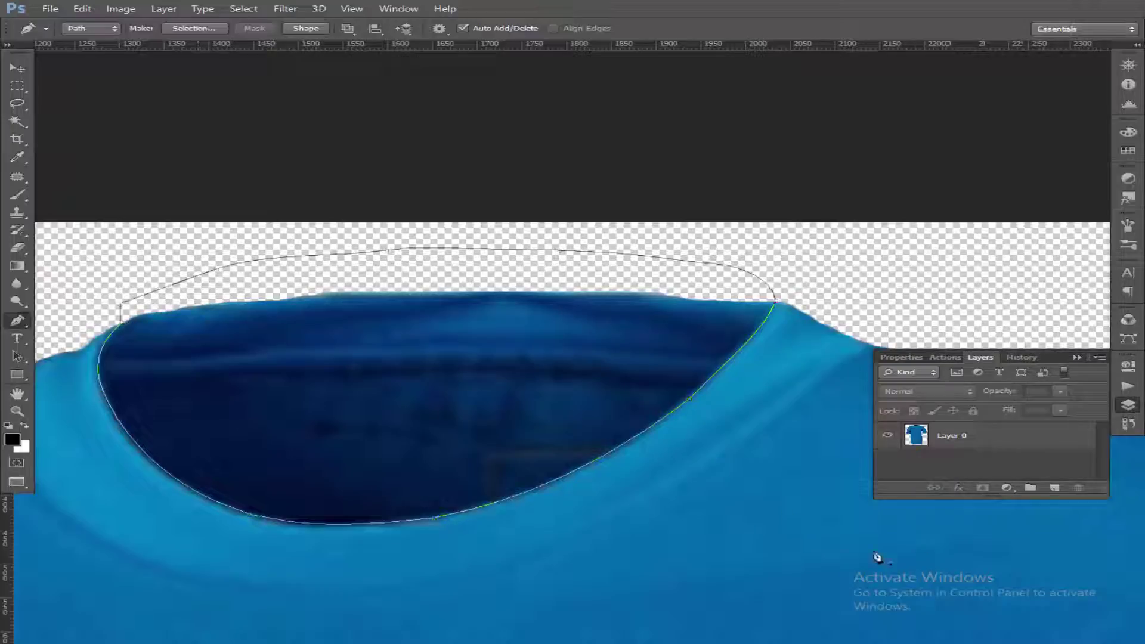
# Add an empty layer and load the collar path, then undo both
pyautogui.click(1055, 488)
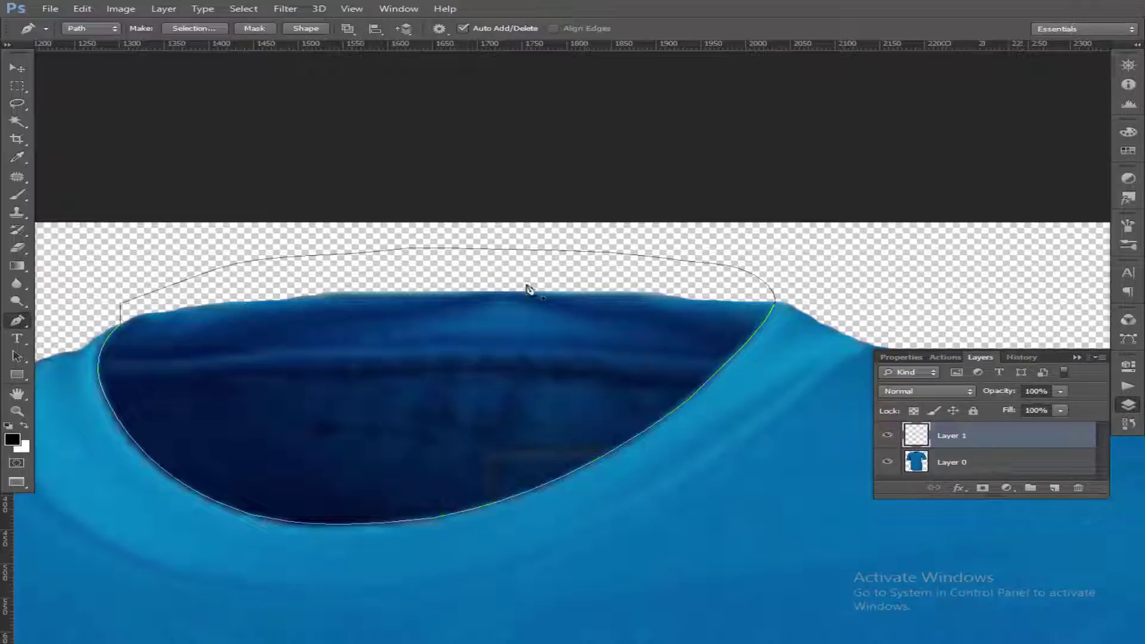
pyautogui.hotkey('ctrl', 'Return')
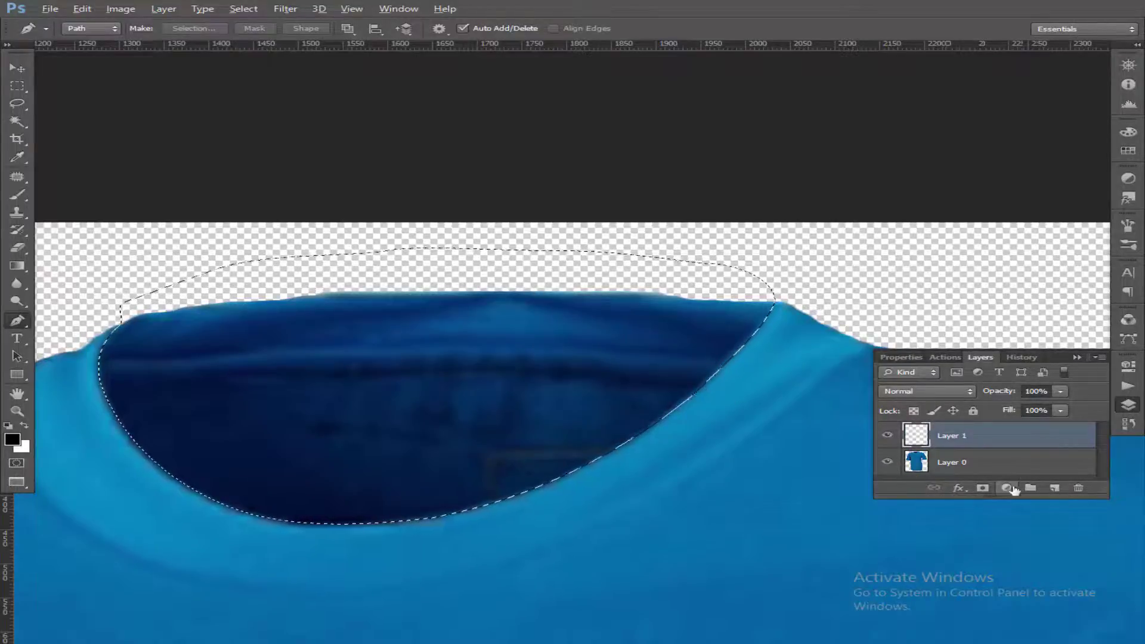
pyautogui.hotkey('ctrl', 'z')
pyautogui.hotkey('ctrl', 'alt', 'z')
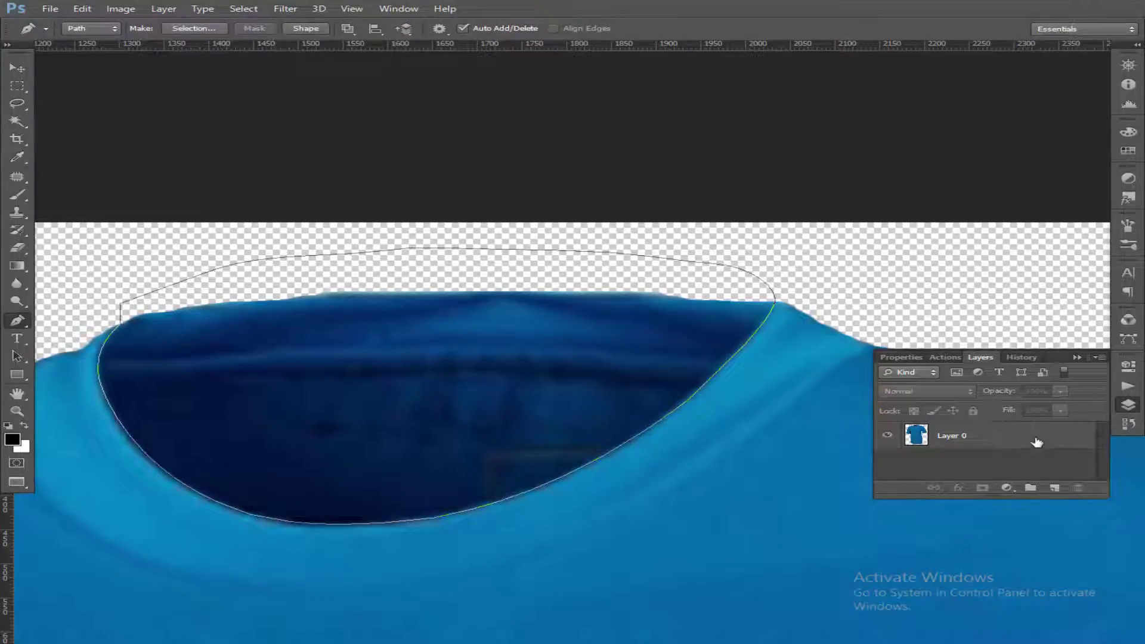
# Duplicate Layer 0, mask the copy to the collar path, and apply the mask
pyautogui.moveTo(1036, 441); pyautogui.dragTo(1054, 488)
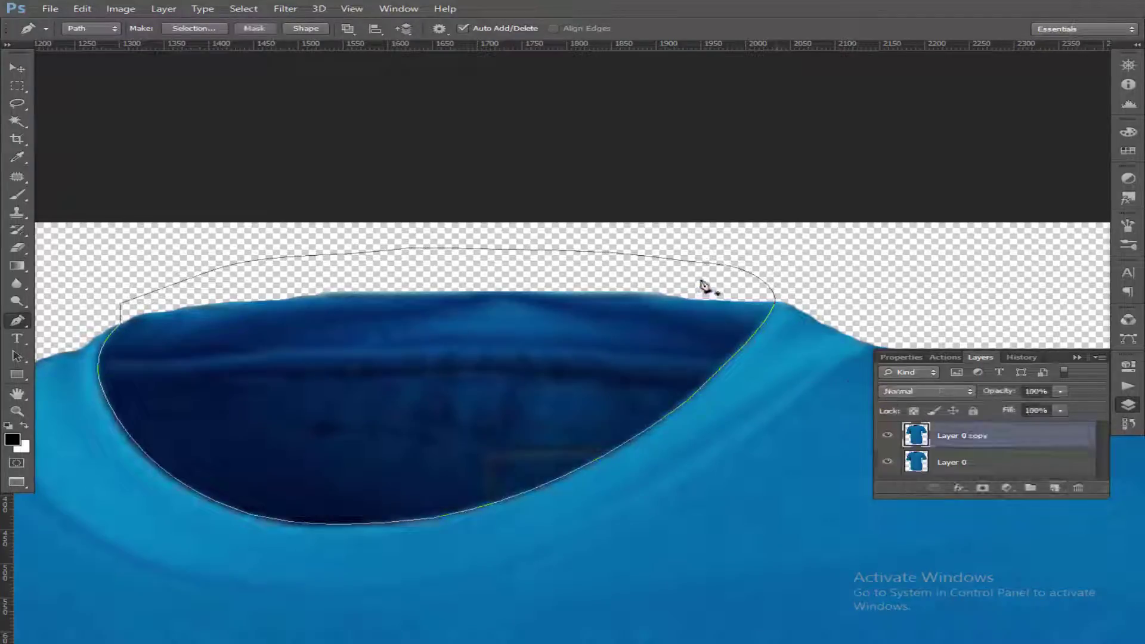
pyautogui.hotkey('ctrl', 'Return')
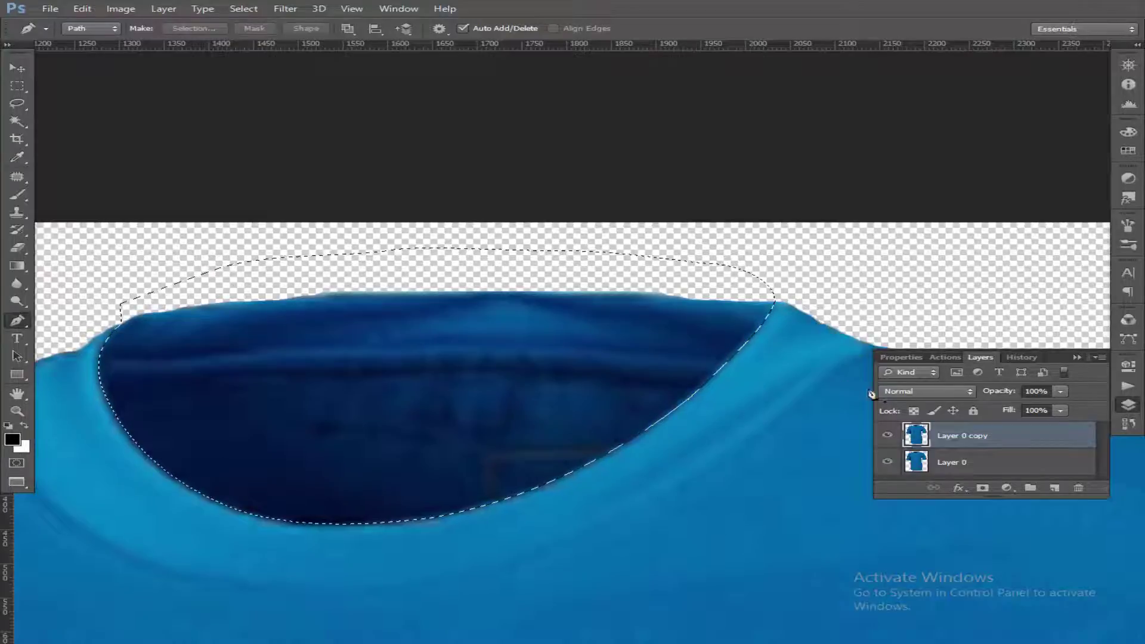
pyautogui.click(982, 487)
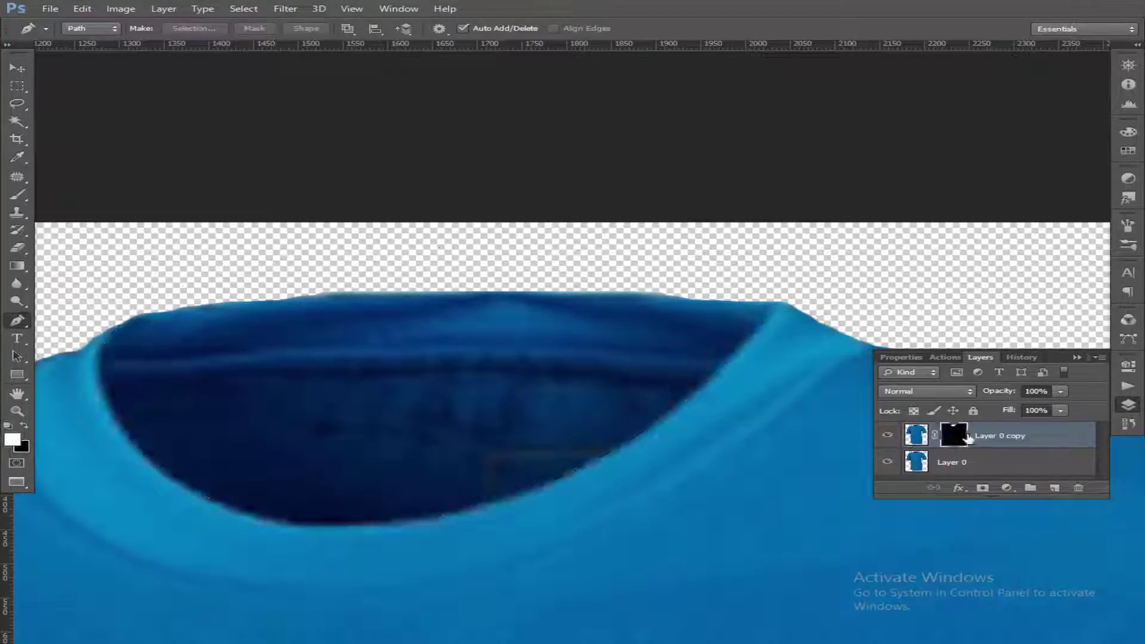
pyautogui.rightClick(953, 433)
pyautogui.click(990, 476)
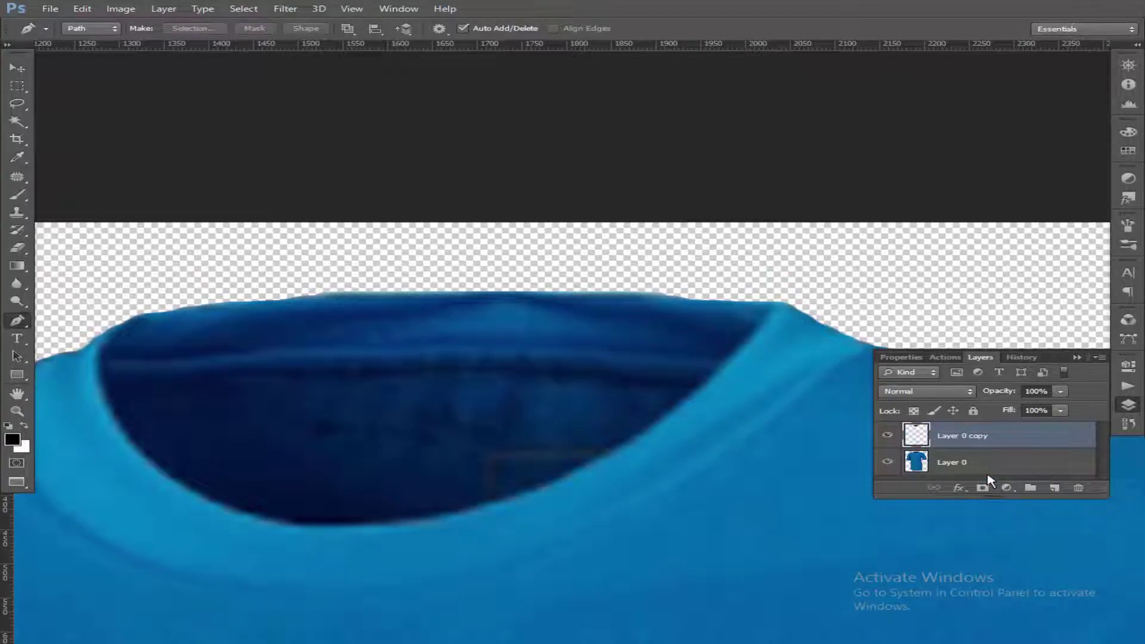
pyautogui.hotkey('ctrl', '-')
# Copy all of Blue Lilly Pads.JPG and paste it as a new Layer 1 over the T-shirt
pyautogui.press('f')
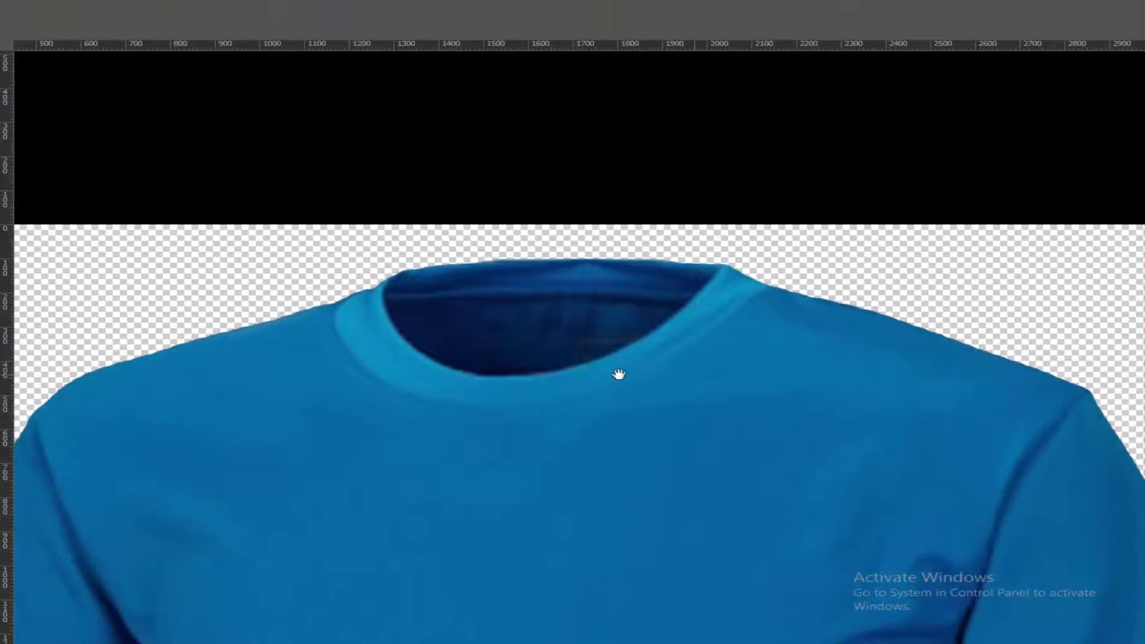
pyautogui.press('f')
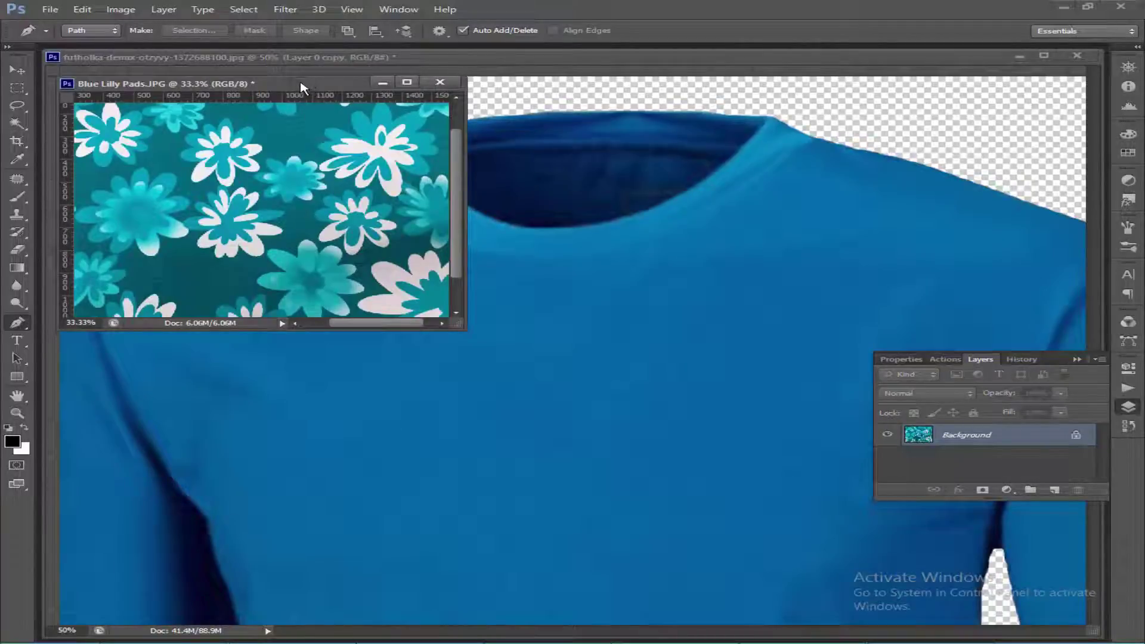
pyautogui.hotkey('ctrl', '-')
pyautogui.hotkey('ctrl', '-')
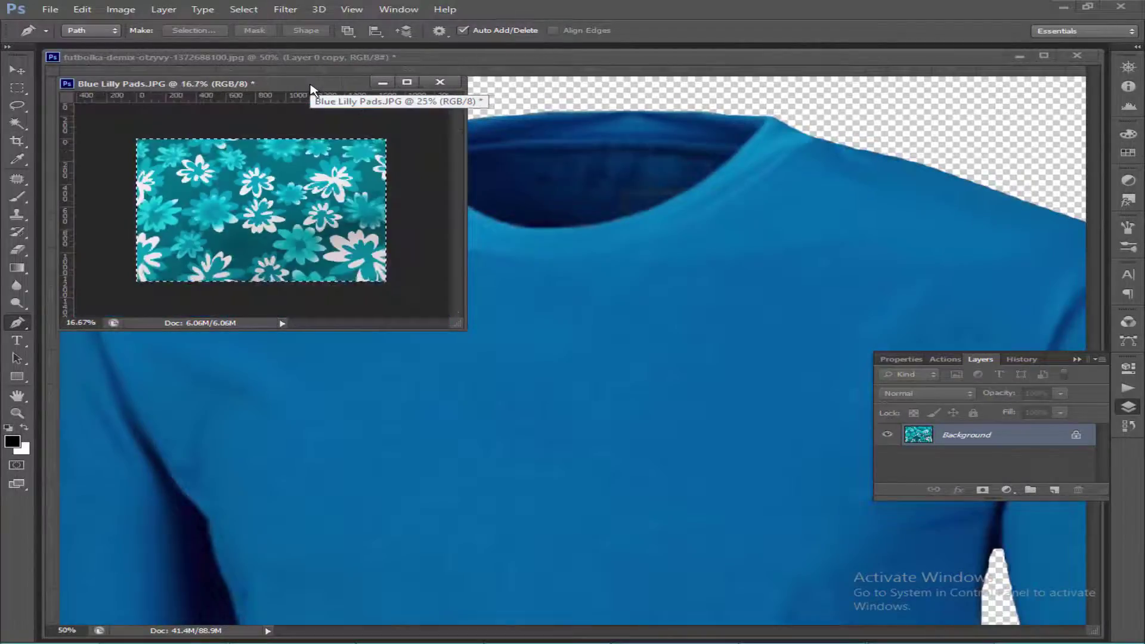
pyautogui.hotkey('ctrl', 'a')
pyautogui.click(677, 383)
pyautogui.hotkey('ctrl', 'shift', 'alt', 'n')
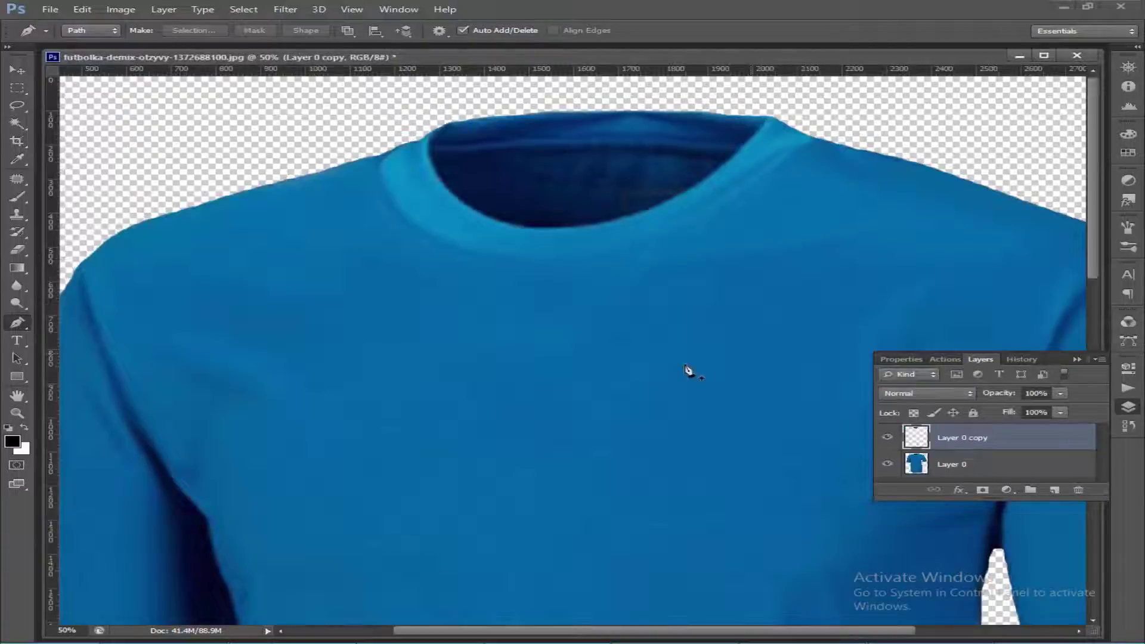
pyautogui.hotkey('ctrl', 'v')
pyautogui.hotkey('ctrl', '-')
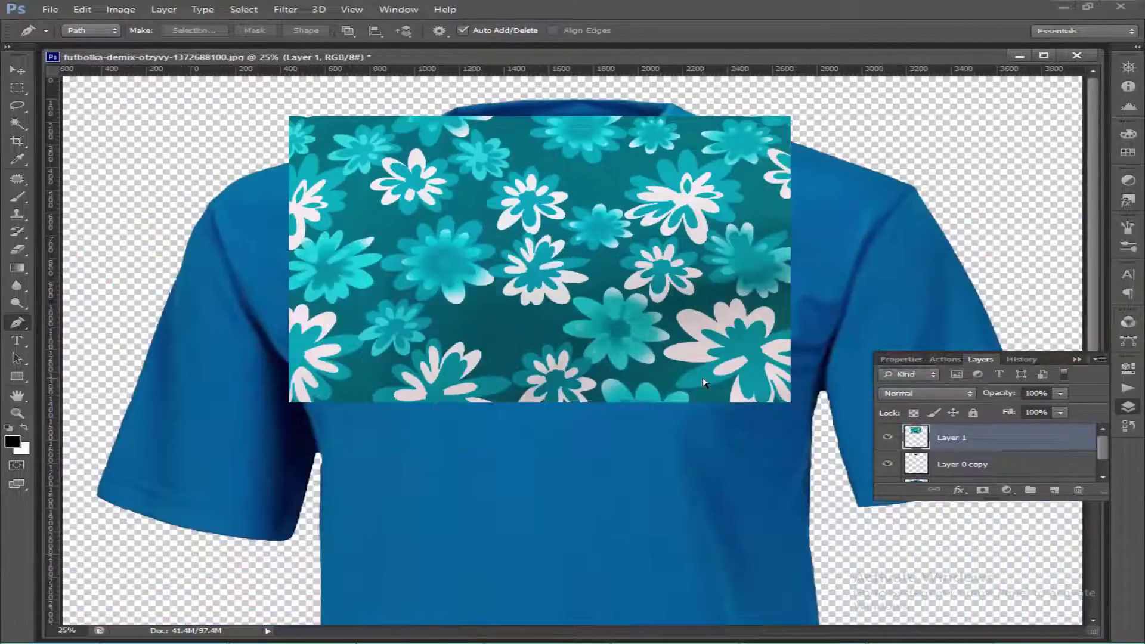
pyautogui.hotkey('ctrl', '-')
pyautogui.hotkey('ctrl', '-')
# Move the pattern over the shirt, place Layer 1 below Layer 0 copy, and clip it
pyautogui.press('v')
pyautogui.moveTo(562, 215); pyautogui.dragTo(578, 388)
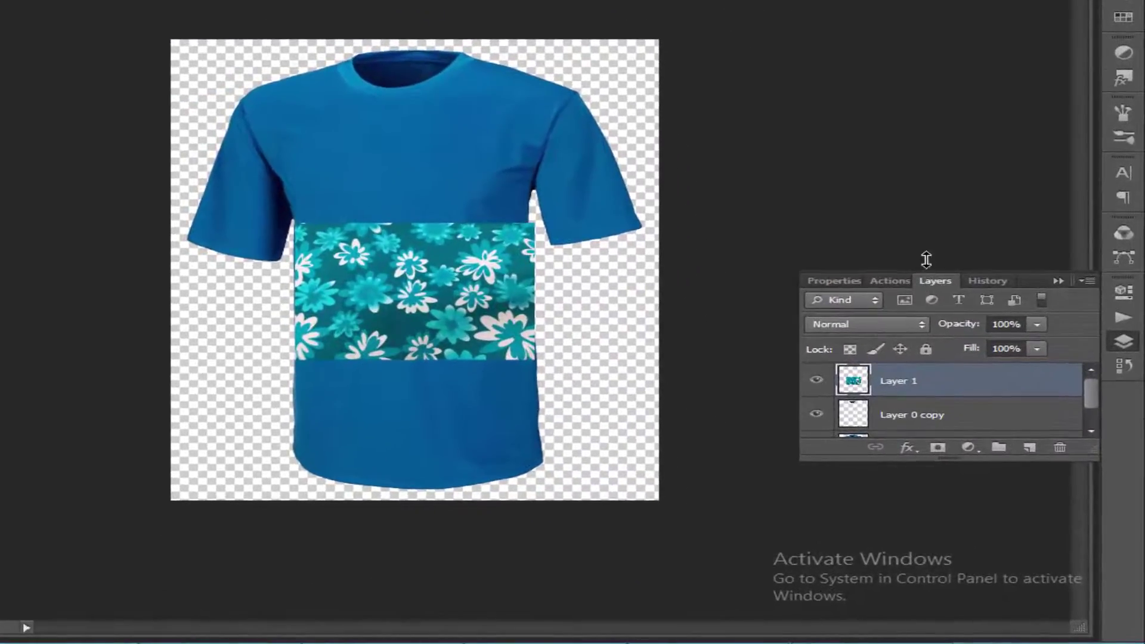
pyautogui.moveTo(926, 260); pyautogui.dragTo(881, 271)
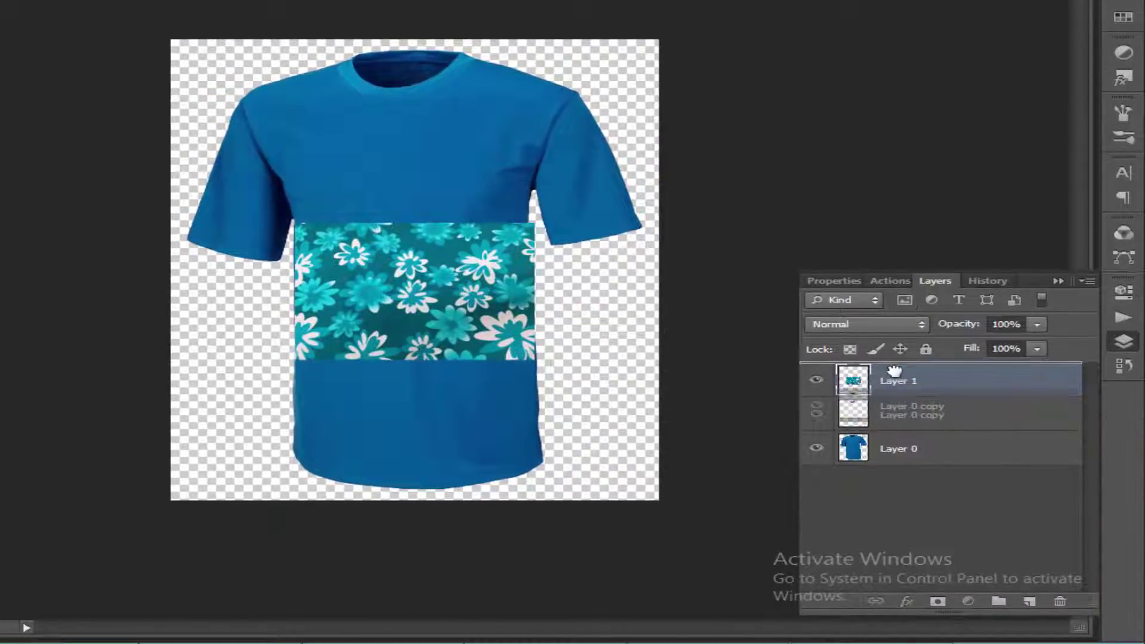
pyautogui.moveTo(859, 376); pyautogui.dragTo(907, 417)
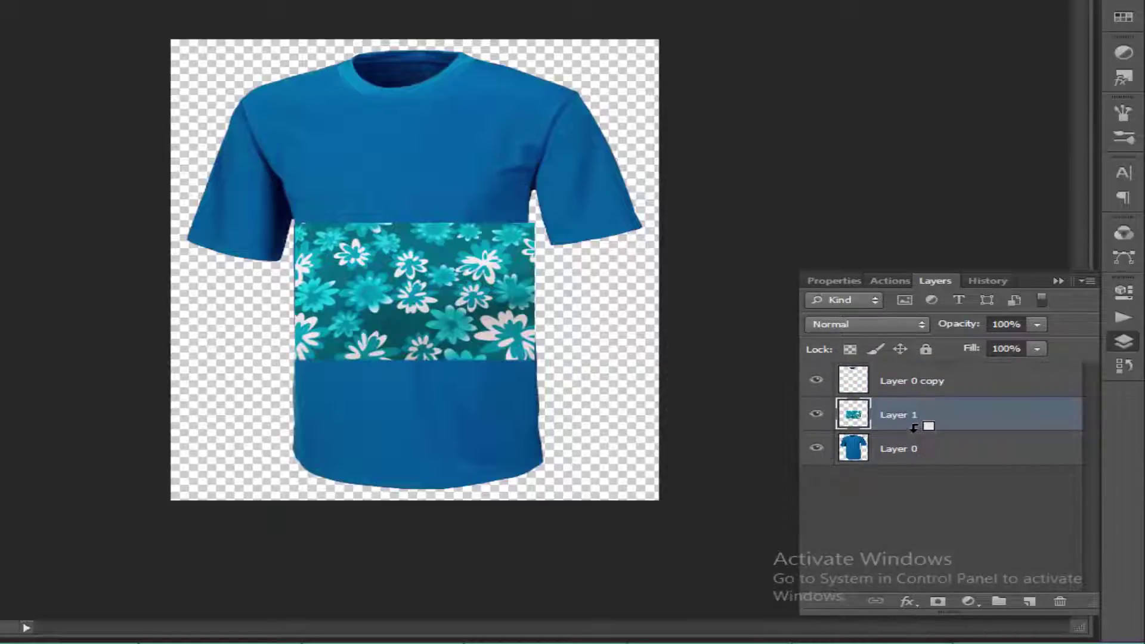
pyautogui.keyDown('alt'); pyautogui.click(914, 427); pyautogui.keyUp('alt')
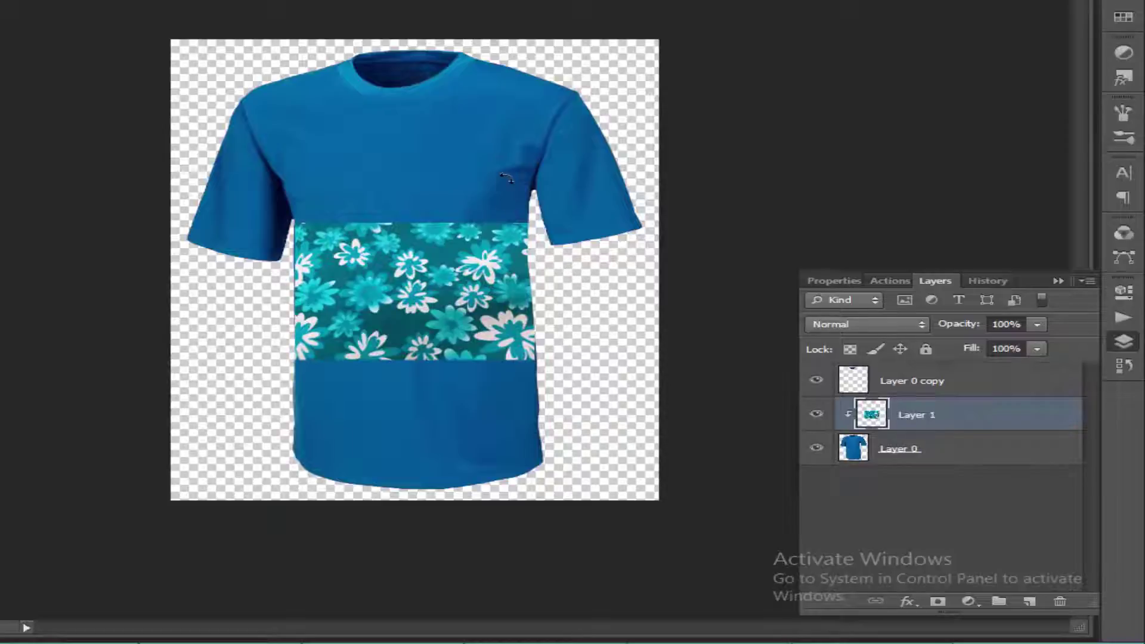
# Free-transform the pattern larger so it covers the whole shirt
pyautogui.hotkey('ctrl', 't')
pyautogui.moveTo(506, 177); pyautogui.dragTo(614, 12)
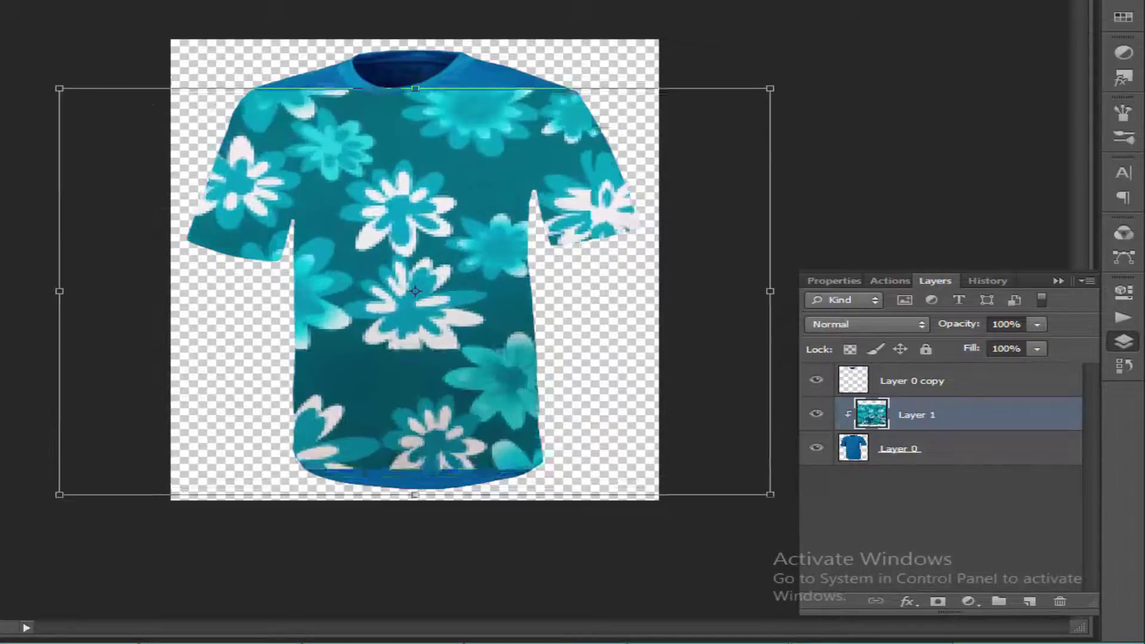
pyautogui.moveTo(769, 88)
pyautogui.mouseDown()
pyautogui.moveTo(841, 46)
pyautogui.moveTo(777, 84)
pyautogui.moveTo(813, 63)
pyautogui.mouseUp()
pyautogui.moveTo(438, 92); pyautogui.dragTo(439, 77)
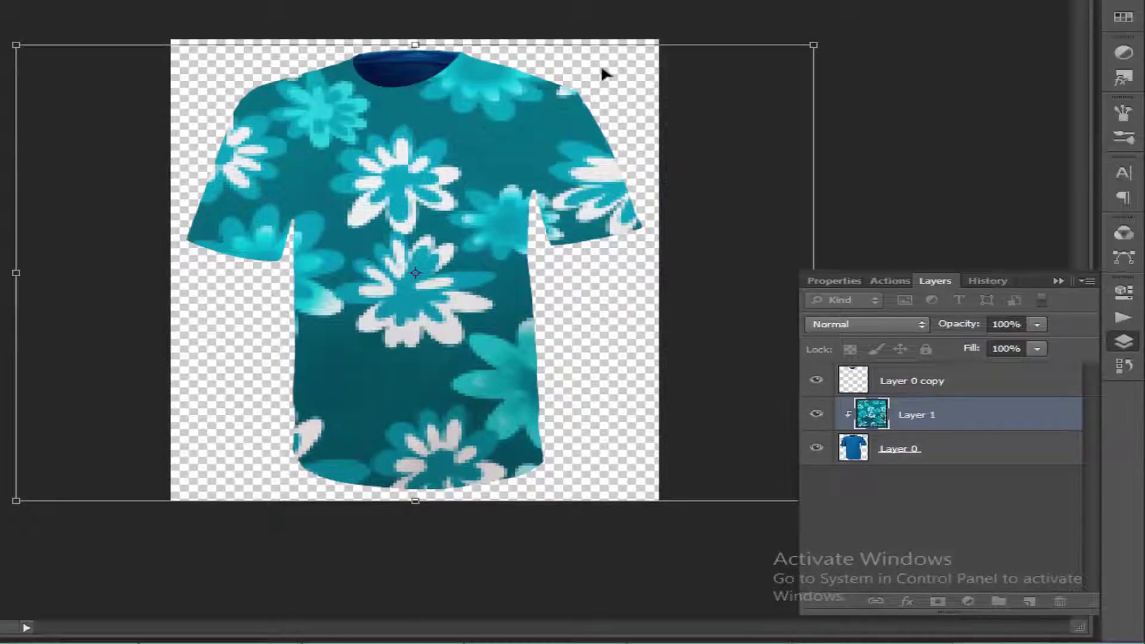
pyautogui.press('Return')
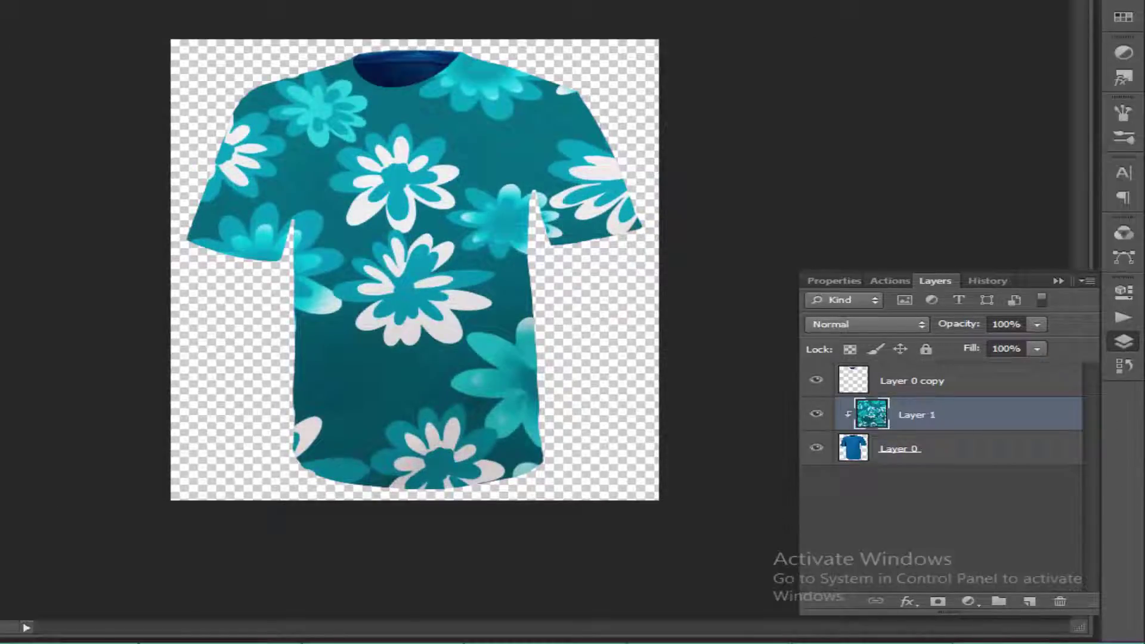
# Try Overlay on the pattern layer, revert to Normal, then hide it and select Layer 0
pyautogui.click(893, 327)
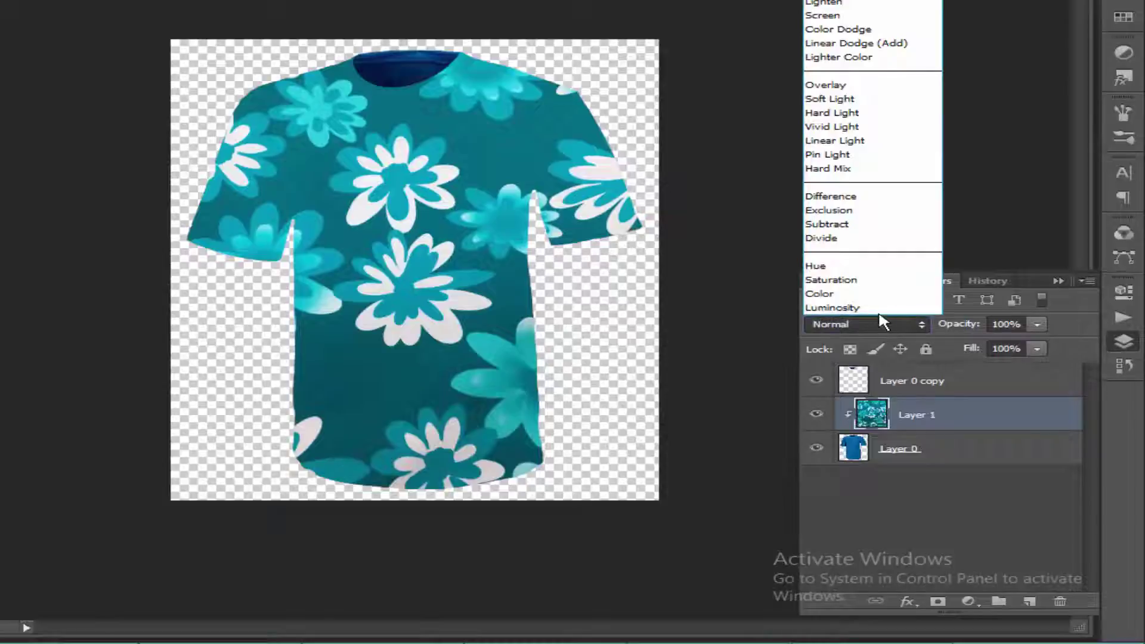
pyautogui.click(857, 87)
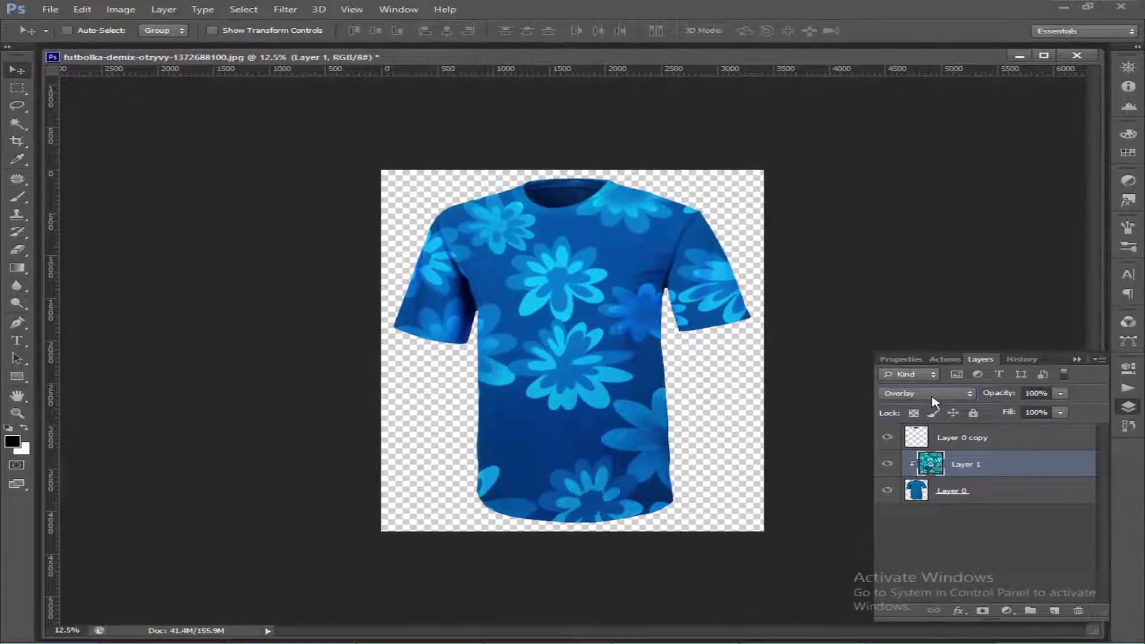
pyautogui.click(933, 392)
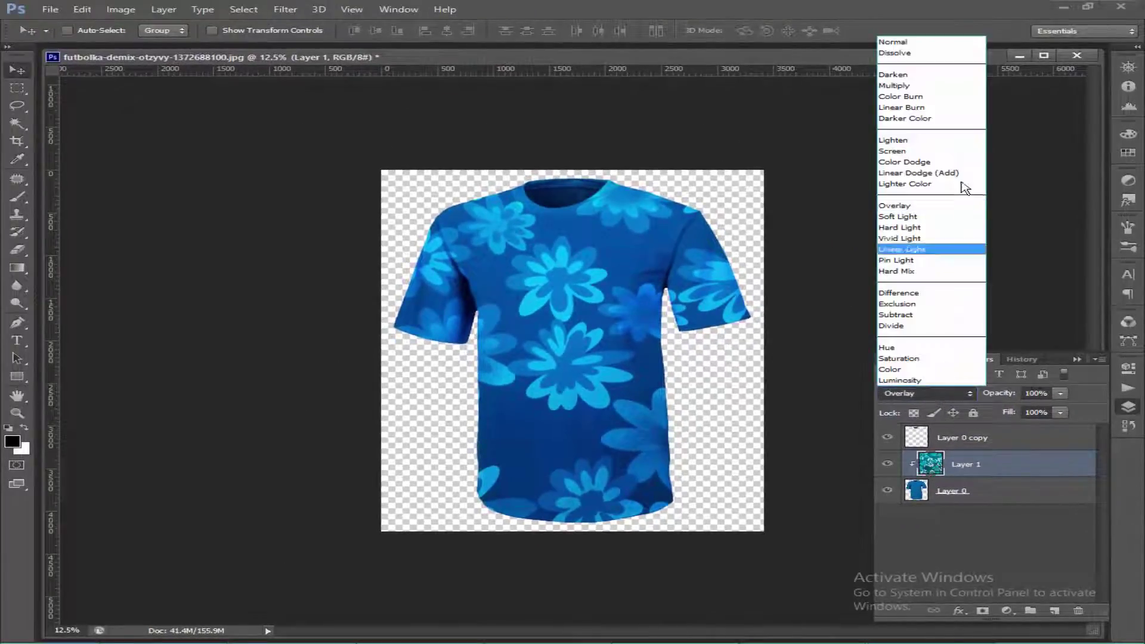
pyautogui.click(975, 474)
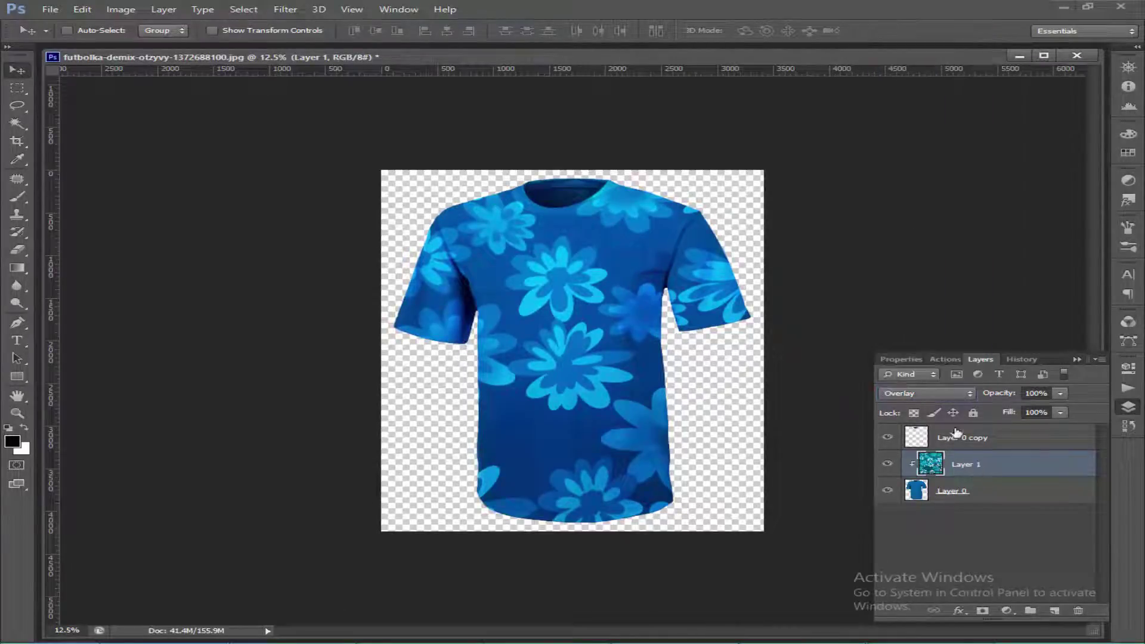
pyautogui.click(934, 393)
pyautogui.click(898, 43)
pyautogui.click(887, 465)
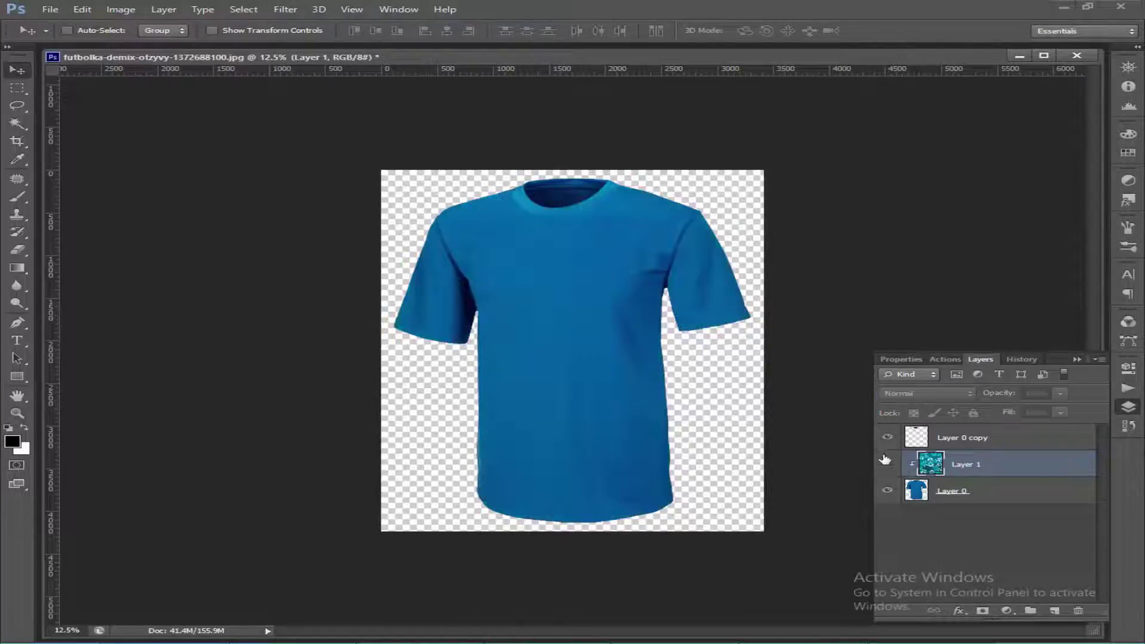
pyautogui.click(950, 492)
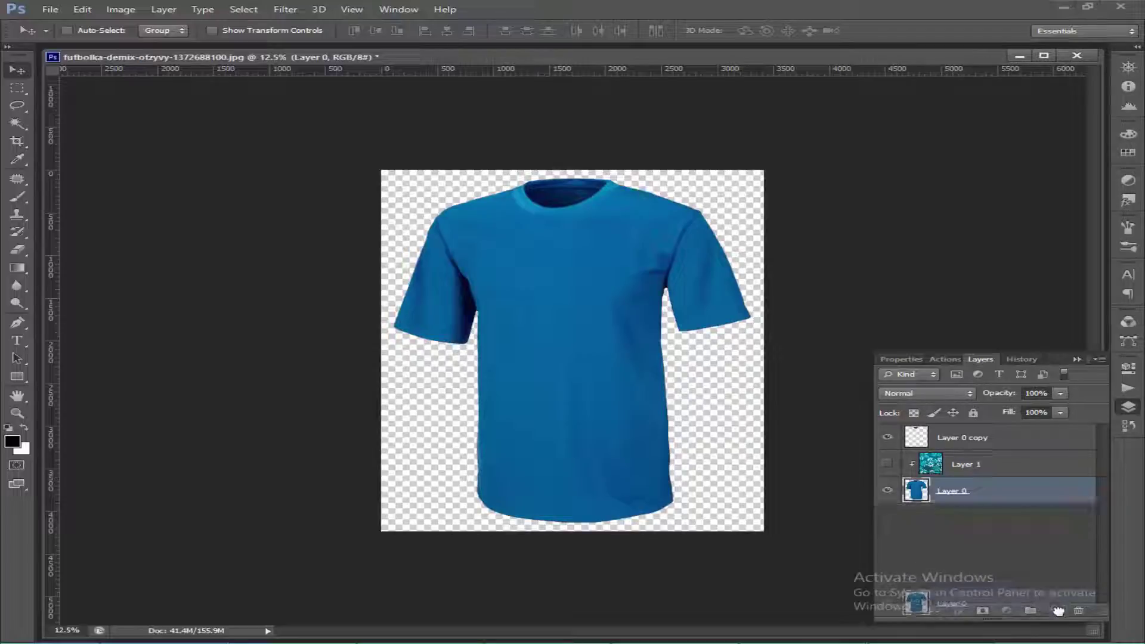
# Duplicate and desaturate the shirt layer, clip the pattern to it, and set Overlay blending
pyautogui.moveTo(1019, 496); pyautogui.dragTo(1053, 610)
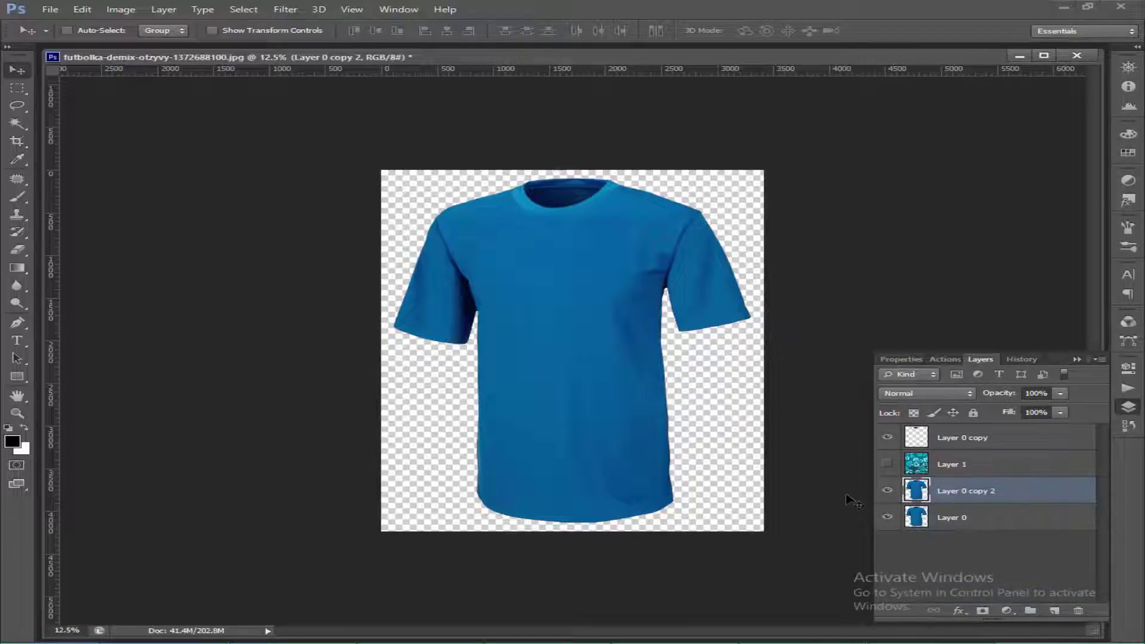
pyautogui.hotkey('ctrl', 'shift', 'u')
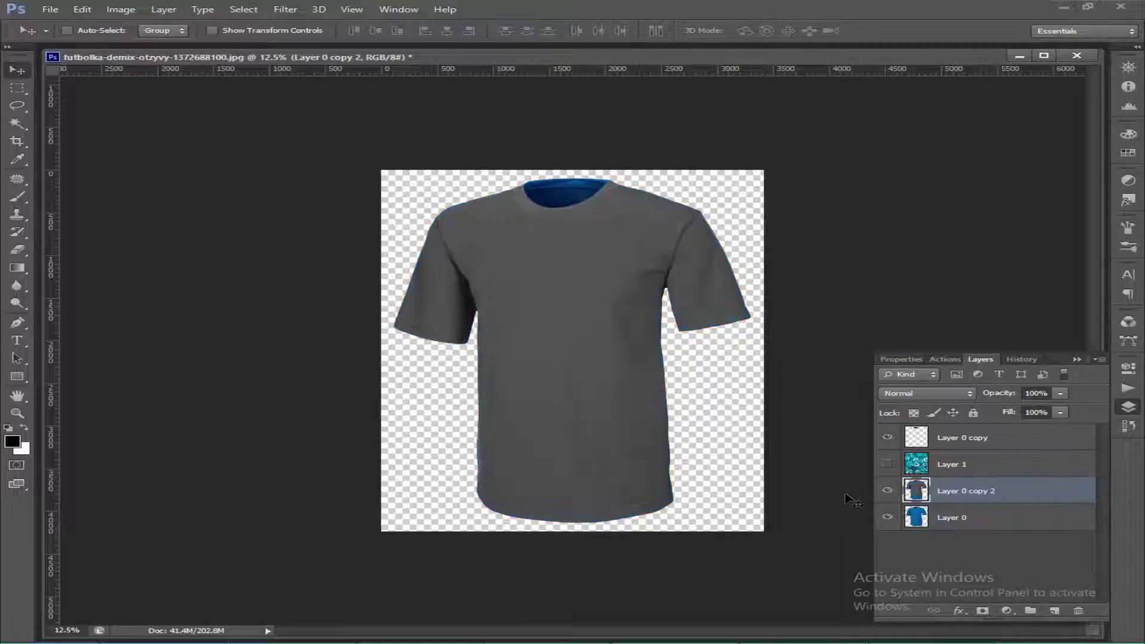
pyautogui.keyDown('alt'); pyautogui.click(945, 471); pyautogui.keyUp('alt')
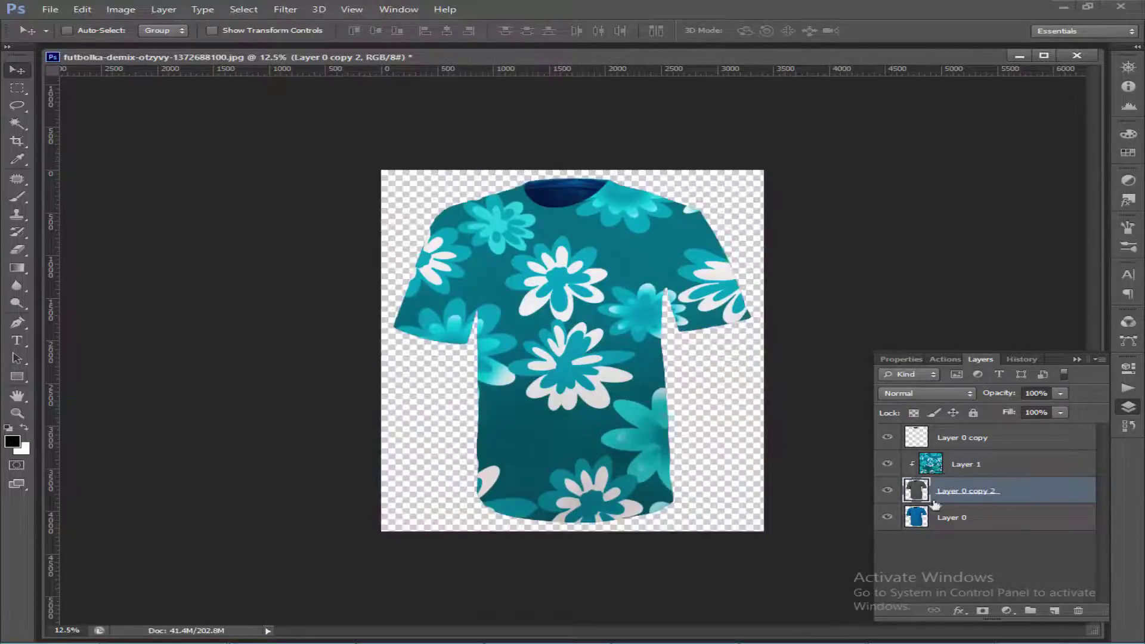
pyautogui.click(933, 392)
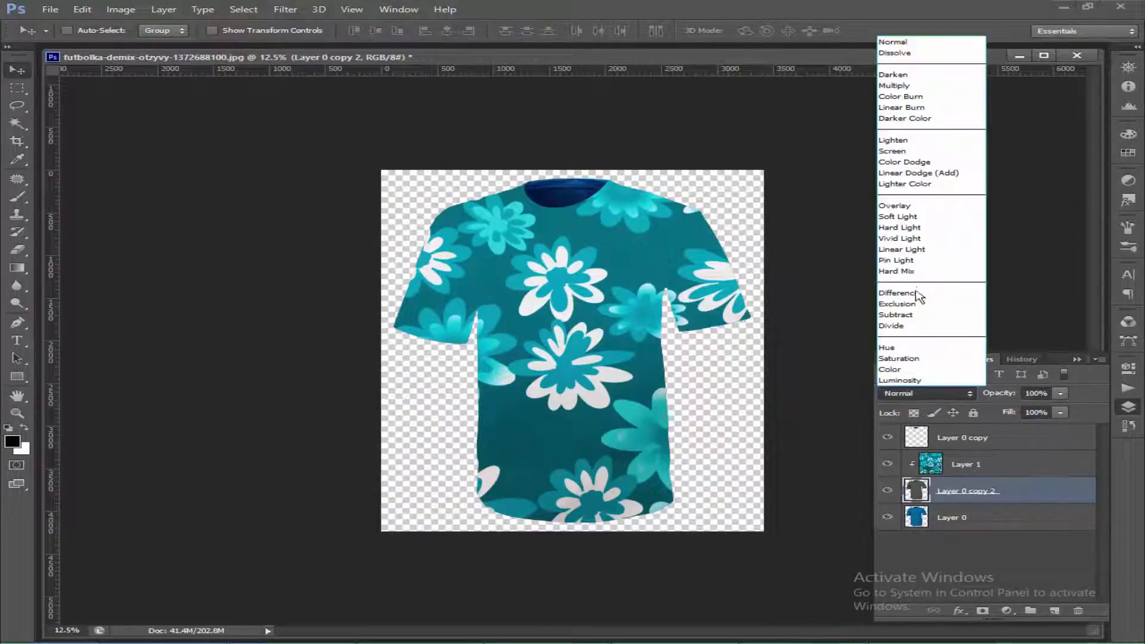
pyautogui.click(902, 206)
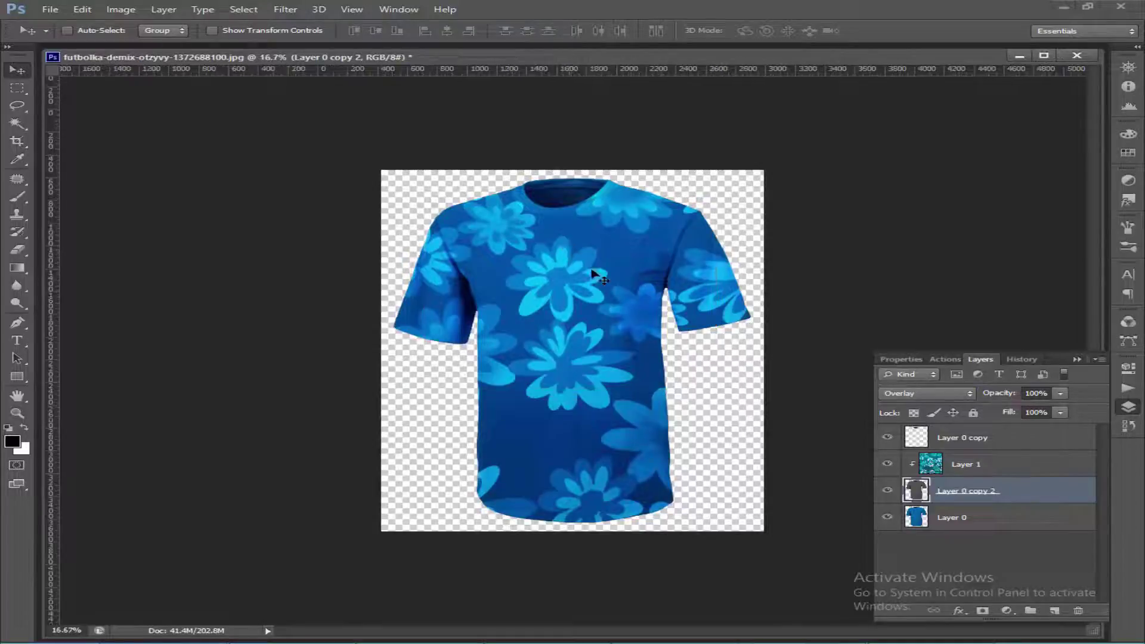
# Hide the original blue Layer 0 to compare, then delete it
pyautogui.click(575, 280)
pyautogui.click(885, 522)
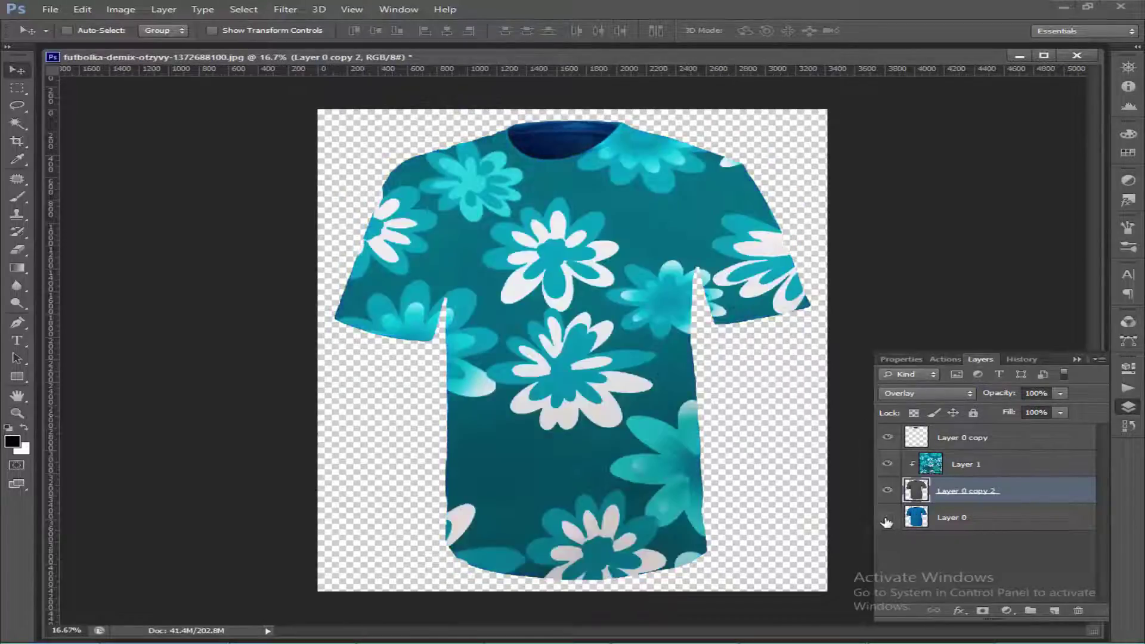
pyautogui.click(886, 518)
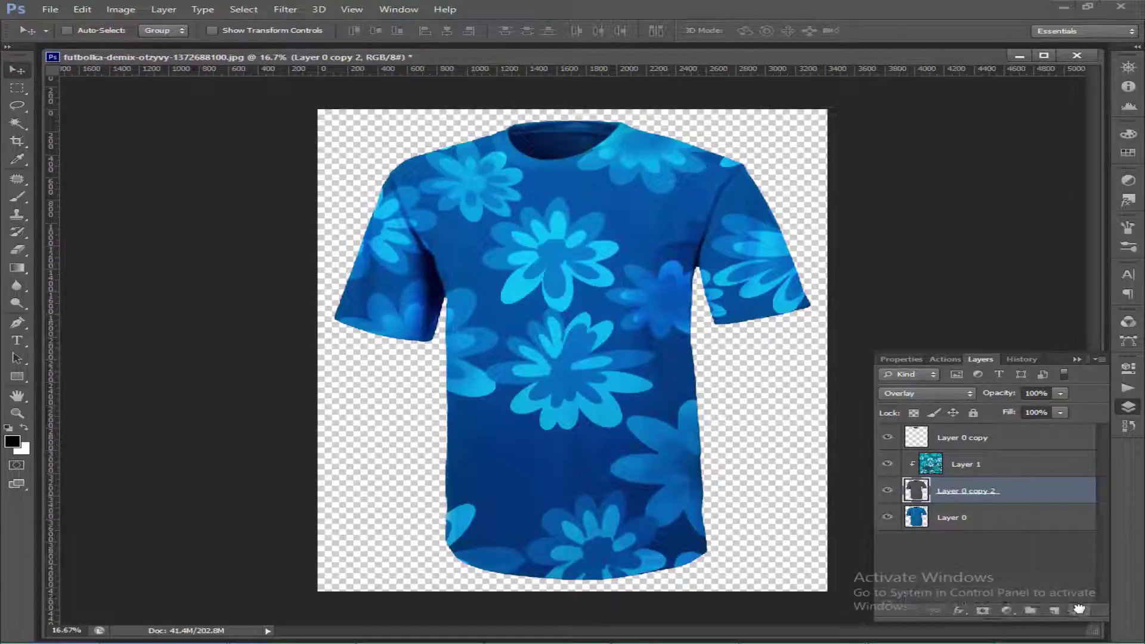
pyautogui.moveTo(907, 523); pyautogui.dragTo(1076, 608)
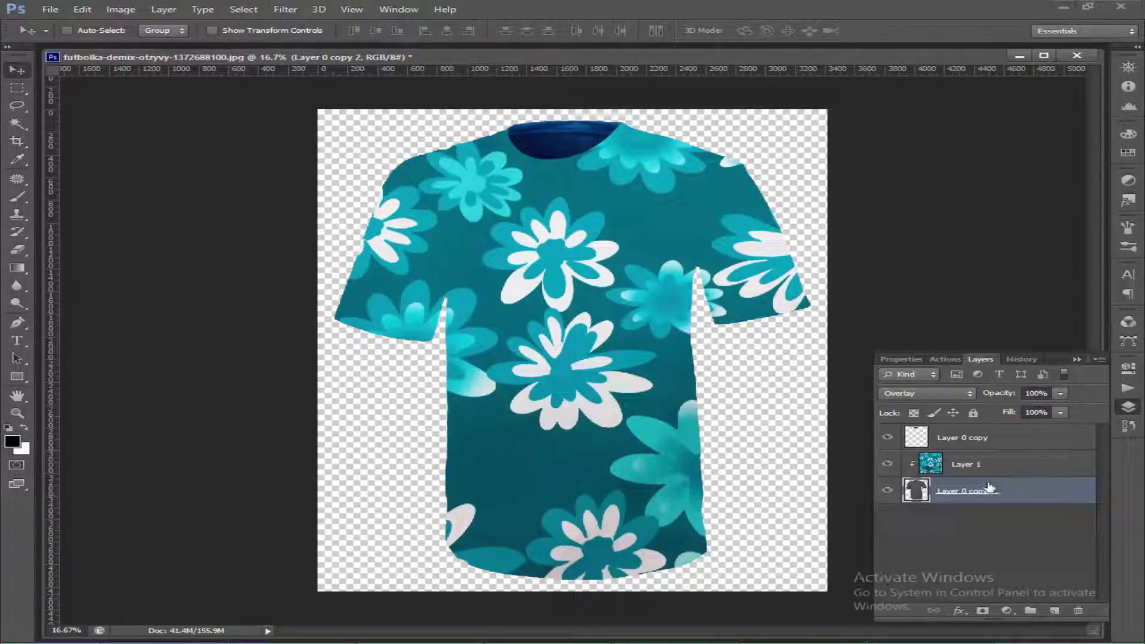
pyautogui.hotkey('ctrl', '-')
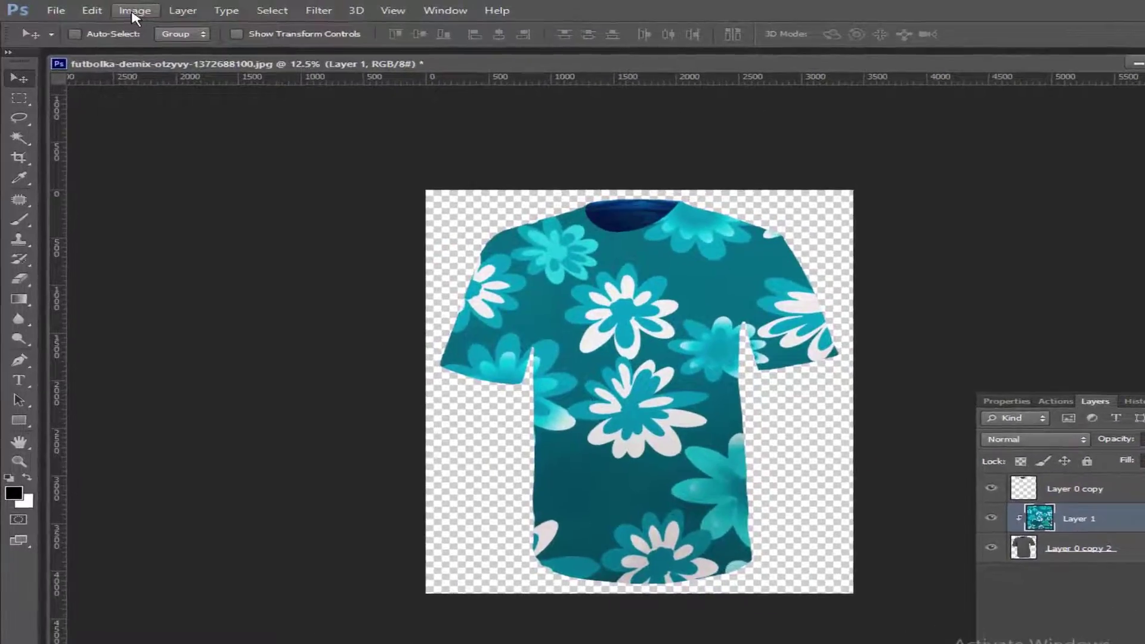
# Brighten the teal Layer 1 pattern by lifting the RGB curve midpoint in Curves
pyautogui.click(121, 9)
pyautogui.moveTo(184, 55)
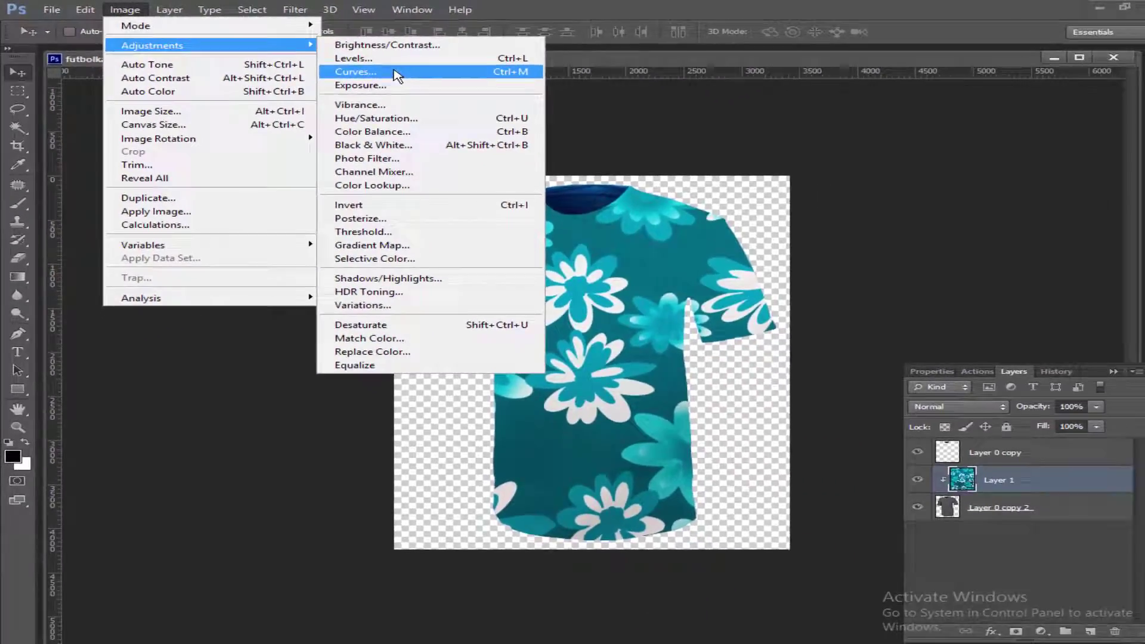
pyautogui.click(459, 87)
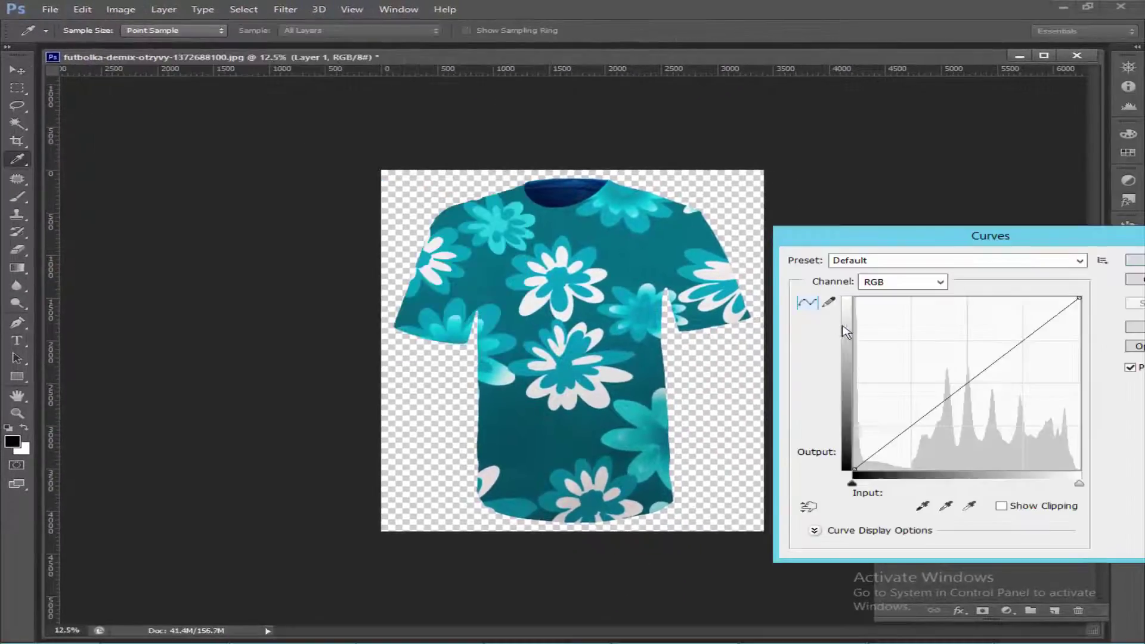
pyautogui.moveTo(958, 389)
pyautogui.mouseDown()
pyautogui.moveTo(956, 373)
pyautogui.moveTo(964, 380)
pyautogui.mouseUp()
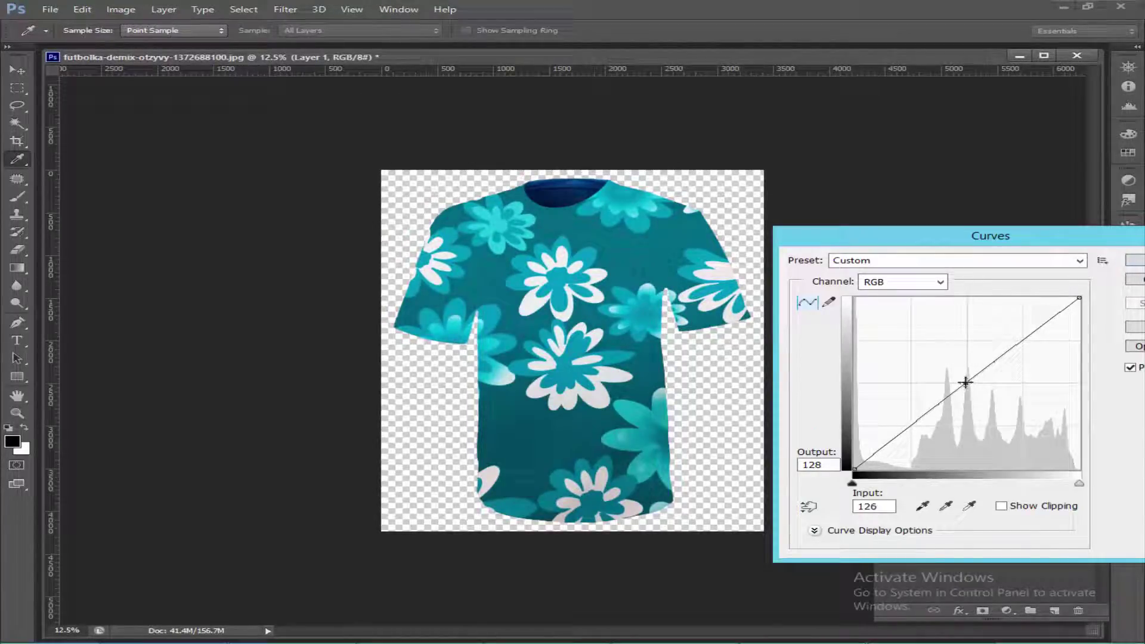
pyautogui.press('Return')
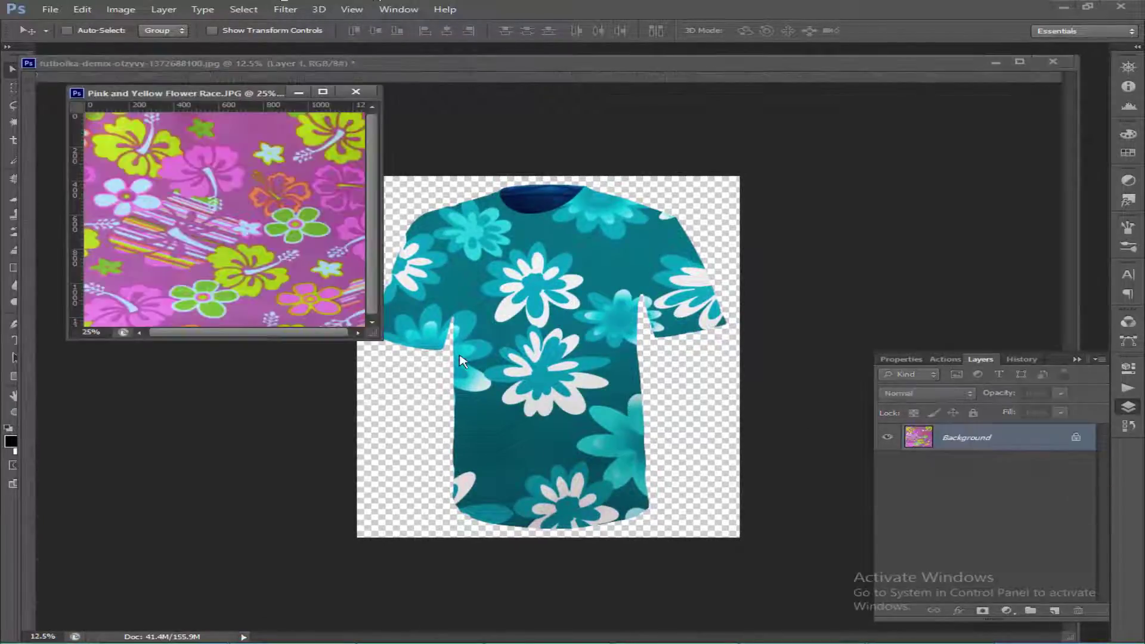
# Paste the pink hibiscus pattern into the shirt document as Layer 2, beneath Layer 1
pyautogui.click(607, 434)
pyautogui.hotkey('ctrl', 'v')
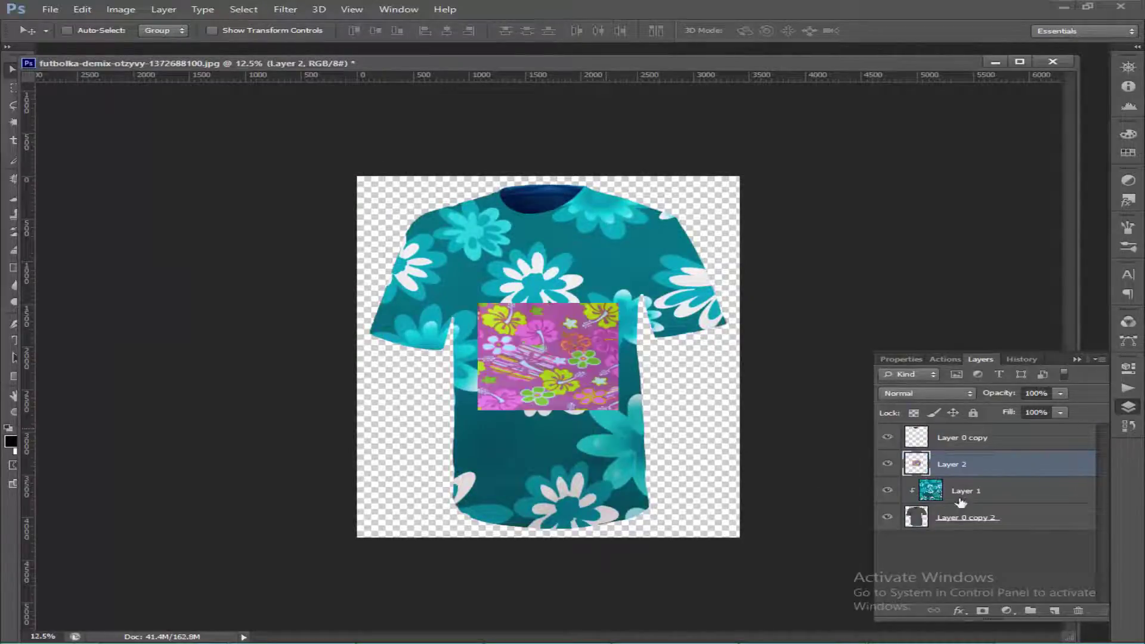
pyautogui.moveTo(965, 491)
pyautogui.mouseDown()
pyautogui.moveTo(972, 468)
pyautogui.moveTo(949, 475)
pyautogui.mouseUp()
pyautogui.click(964, 492)
# Scale the hibiscus Layer 2 up with Free Transform until it covers the canvas
pyautogui.press('alt')
pyautogui.hotkey('ctrl', 't')
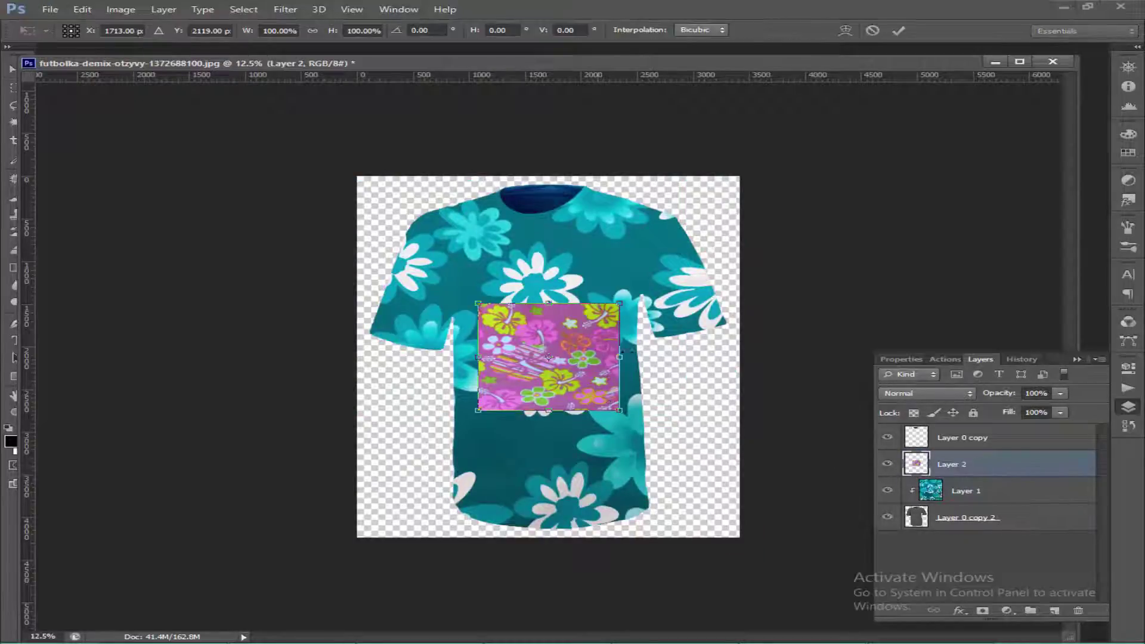
pyautogui.moveTo(618, 304)
pyautogui.mouseDown()
pyautogui.moveTo(775, 162)
pyautogui.moveTo(748, 158)
pyautogui.mouseUp()
pyautogui.press('Return')
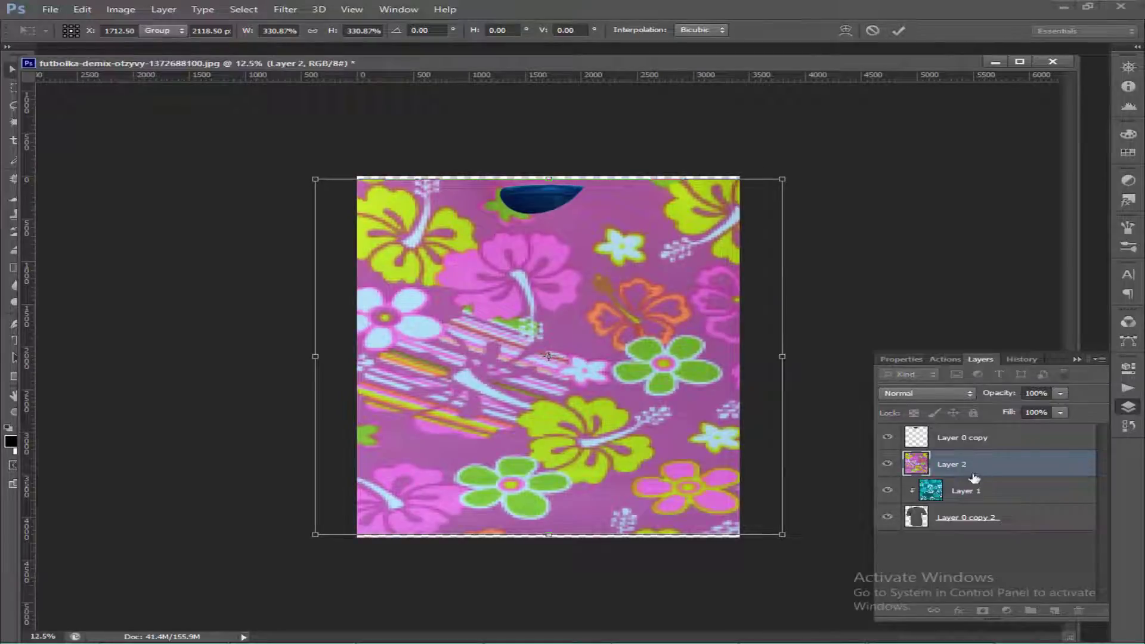
# Clip hibiscus Layer 2 to the Layer 0 copy 2 shirt and hide teal Layer 1
pyautogui.moveTo(960, 476); pyautogui.dragTo(948, 456)
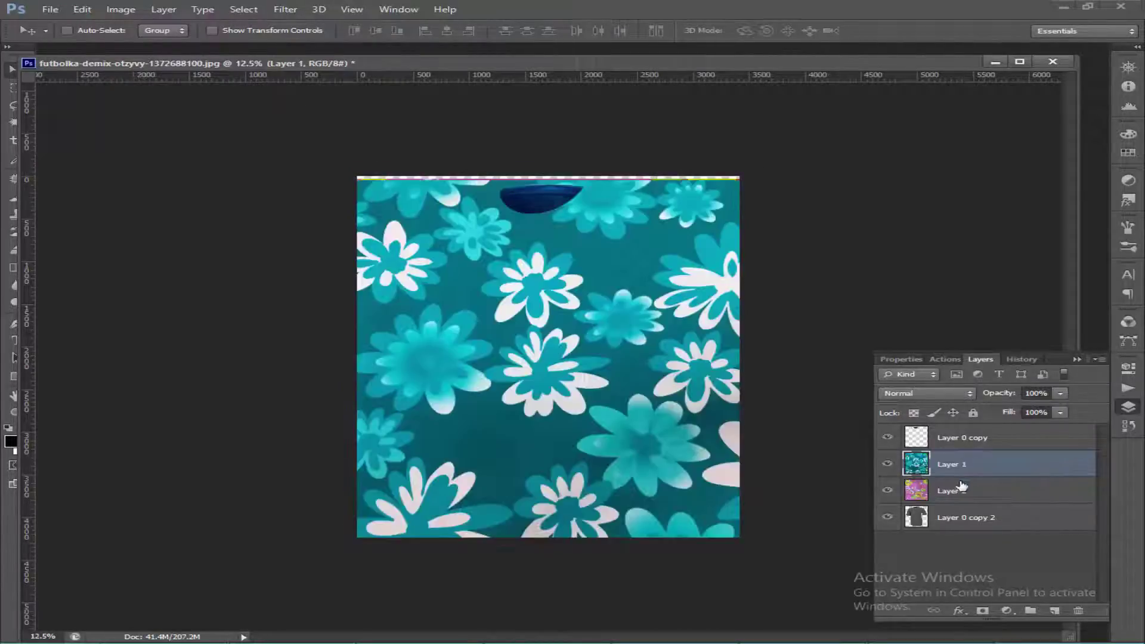
pyautogui.click(887, 464)
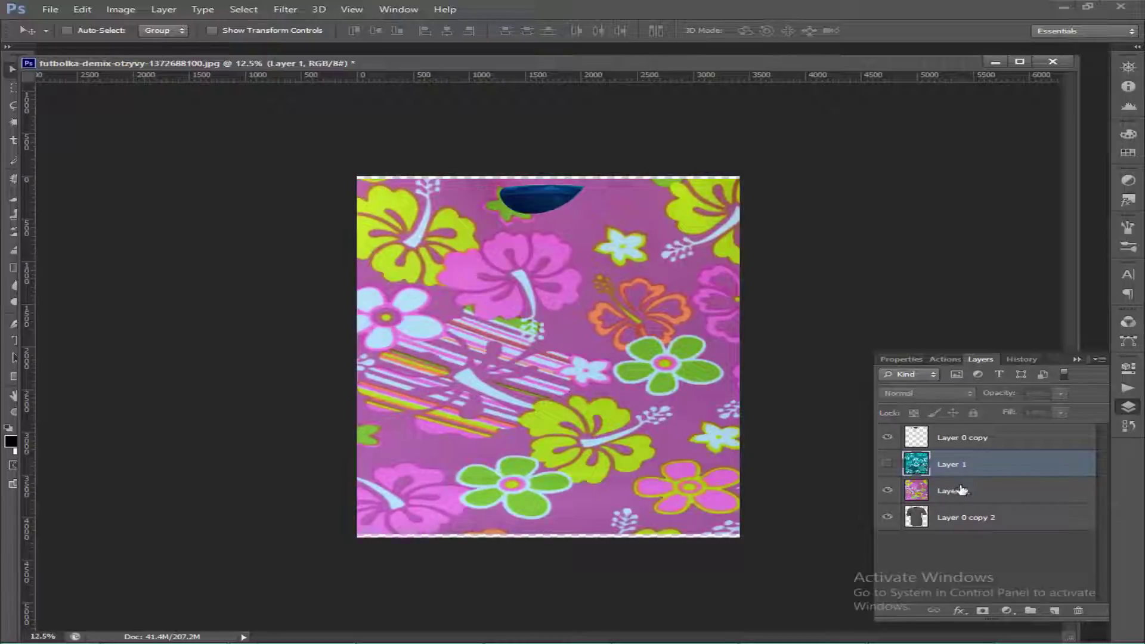
pyautogui.click(887, 464)
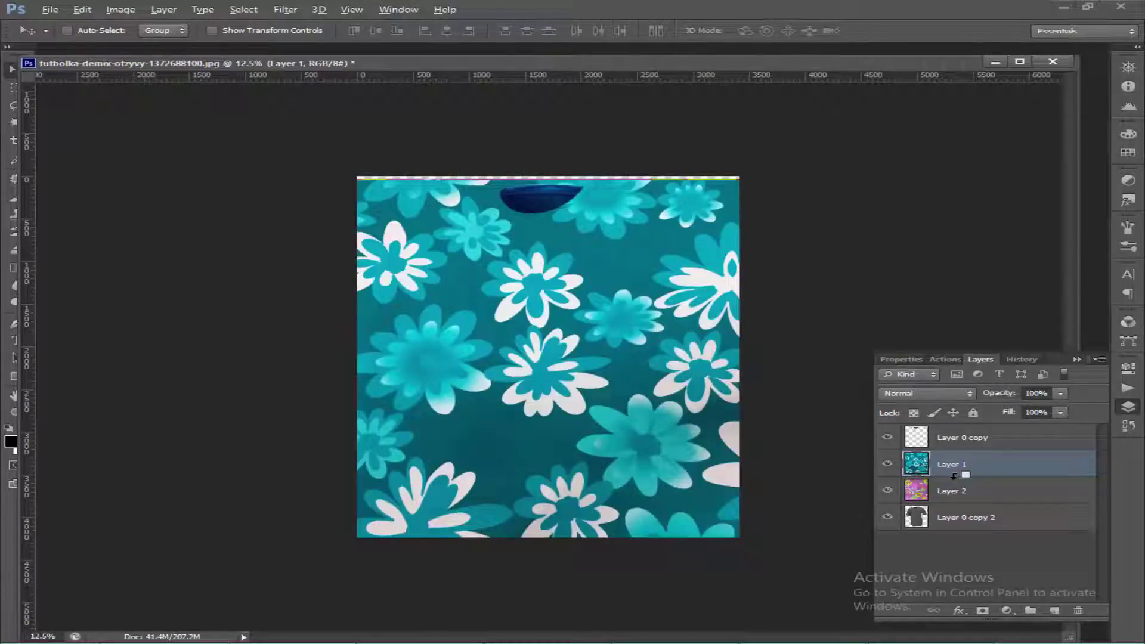
pyautogui.moveTo(953, 470); pyautogui.dragTo(958, 498)
pyautogui.keyDown('alt'); pyautogui.click(955, 498); pyautogui.keyUp('alt')
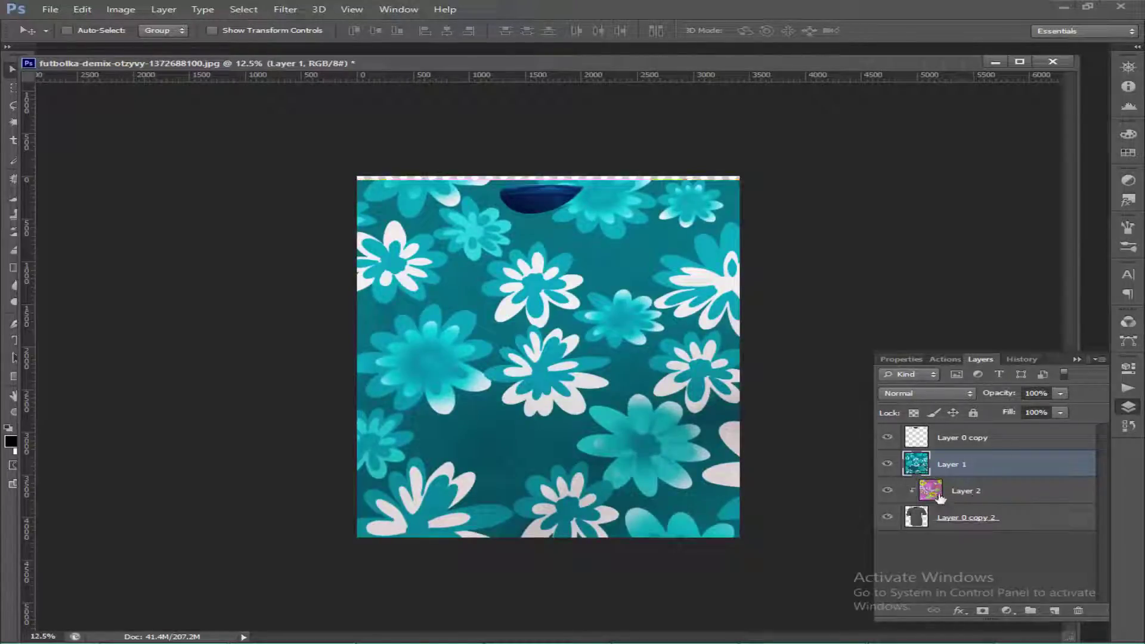
pyautogui.click(887, 463)
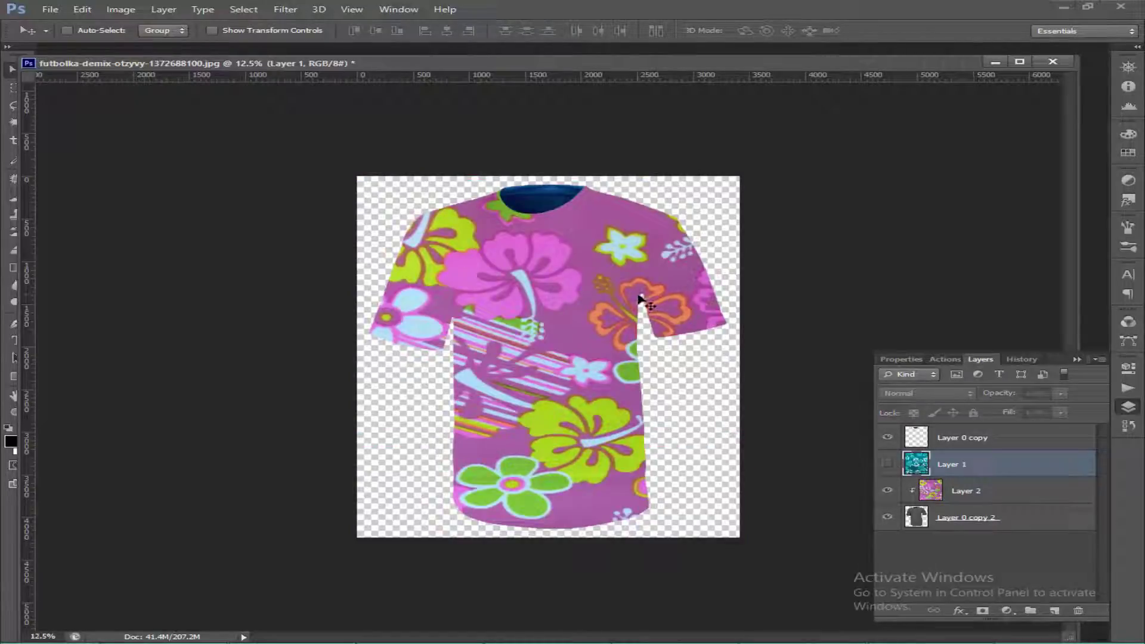
pyautogui.click(503, 316)
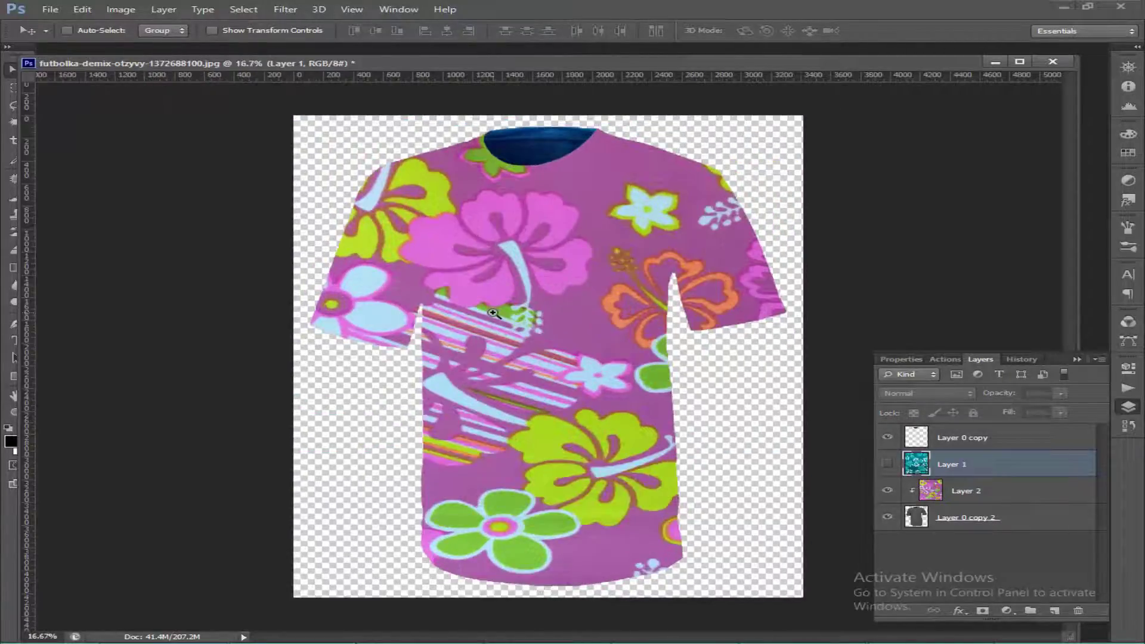
pyautogui.click(978, 500)
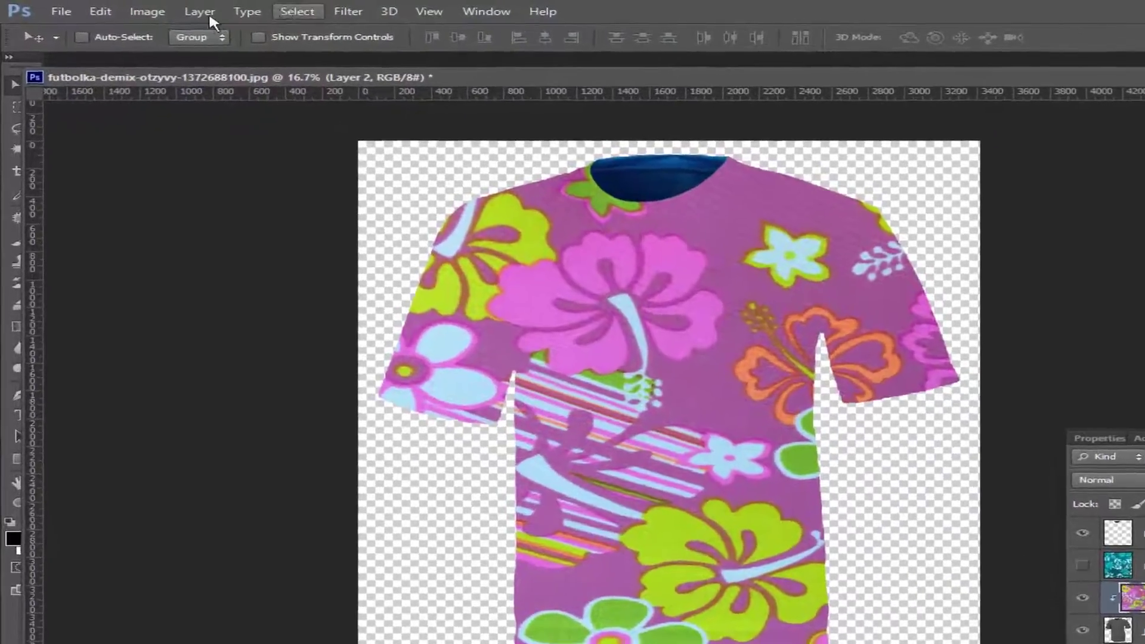
# Brighten the hibiscus Layer 2 slightly by pulling the RGB curve up in Curves
pyautogui.click(120, 9)
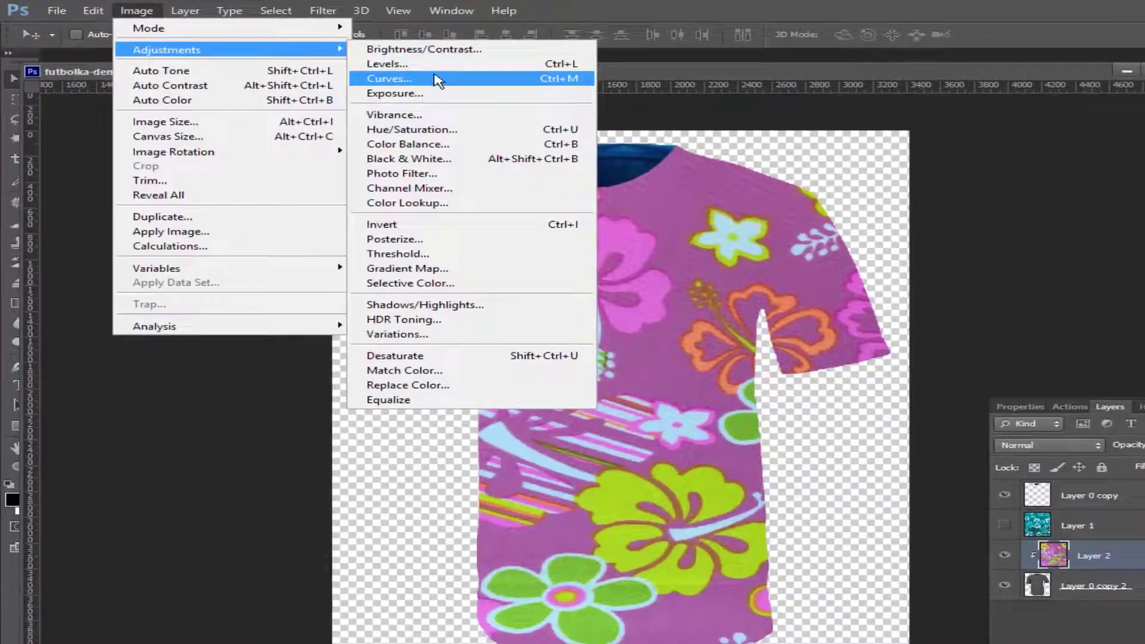
pyautogui.moveTo(195, 58)
pyautogui.click(441, 92)
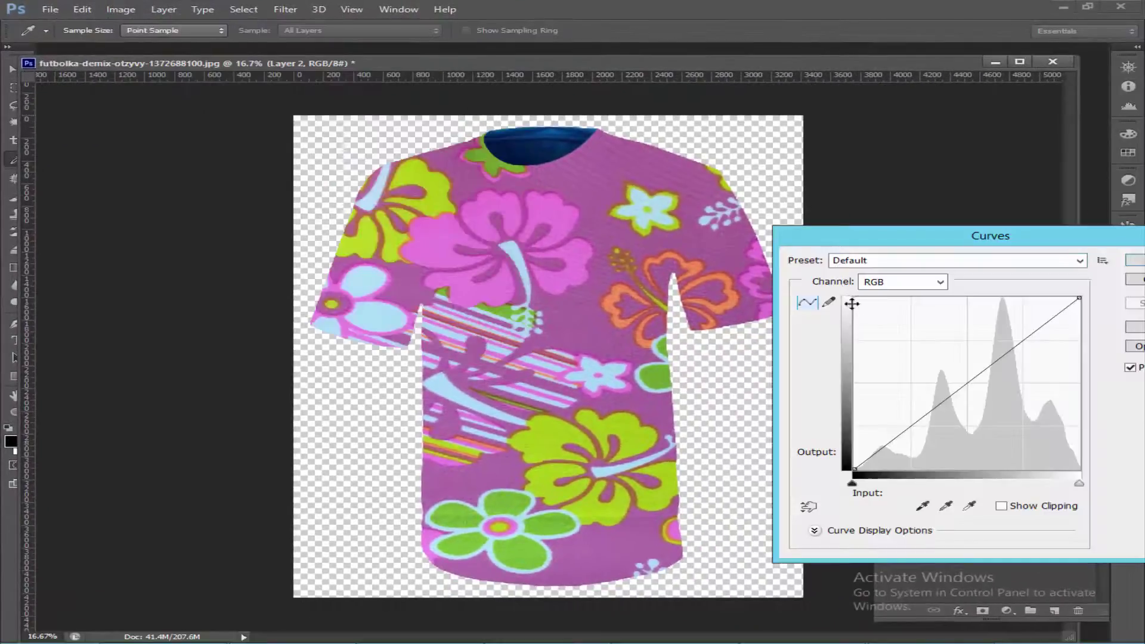
pyautogui.moveTo(981, 371); pyautogui.dragTo(985, 361)
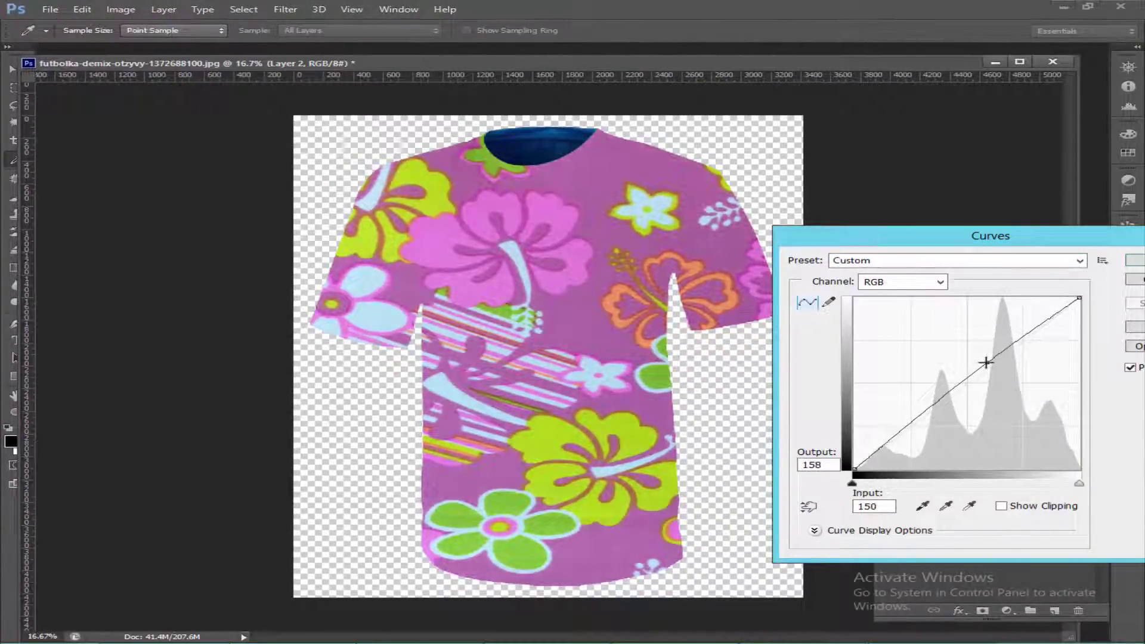
pyautogui.press('Return')
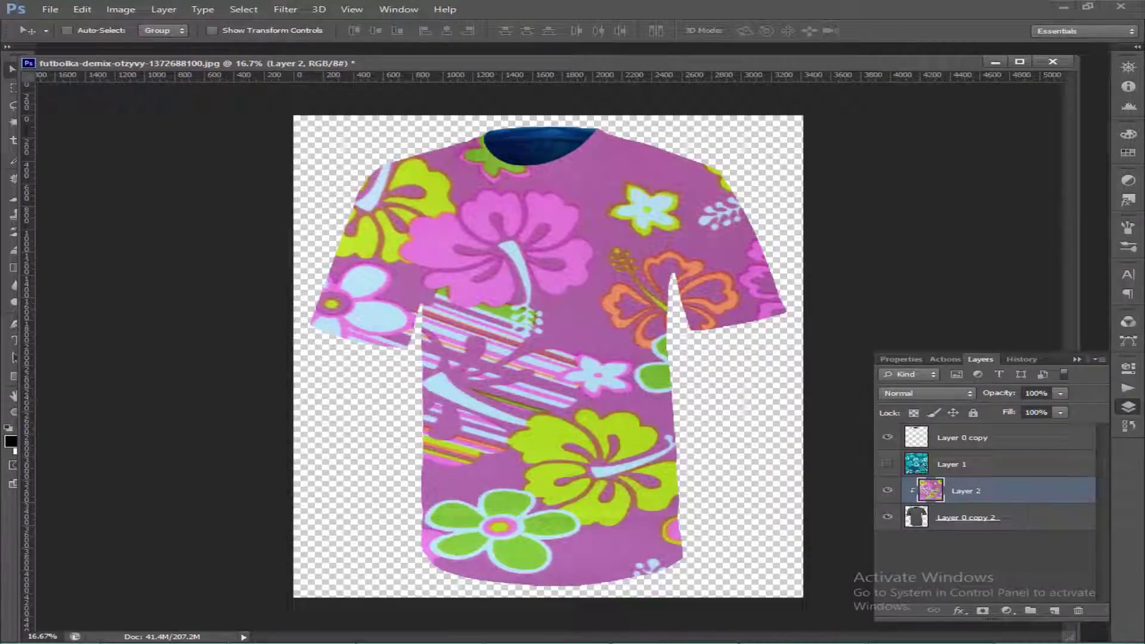
# Zoom out, show teal Layer 1 again, and clip it onto Layer 2
pyautogui.hotkey('ctrl', '-')
pyautogui.hotkey('ctrl', '-')
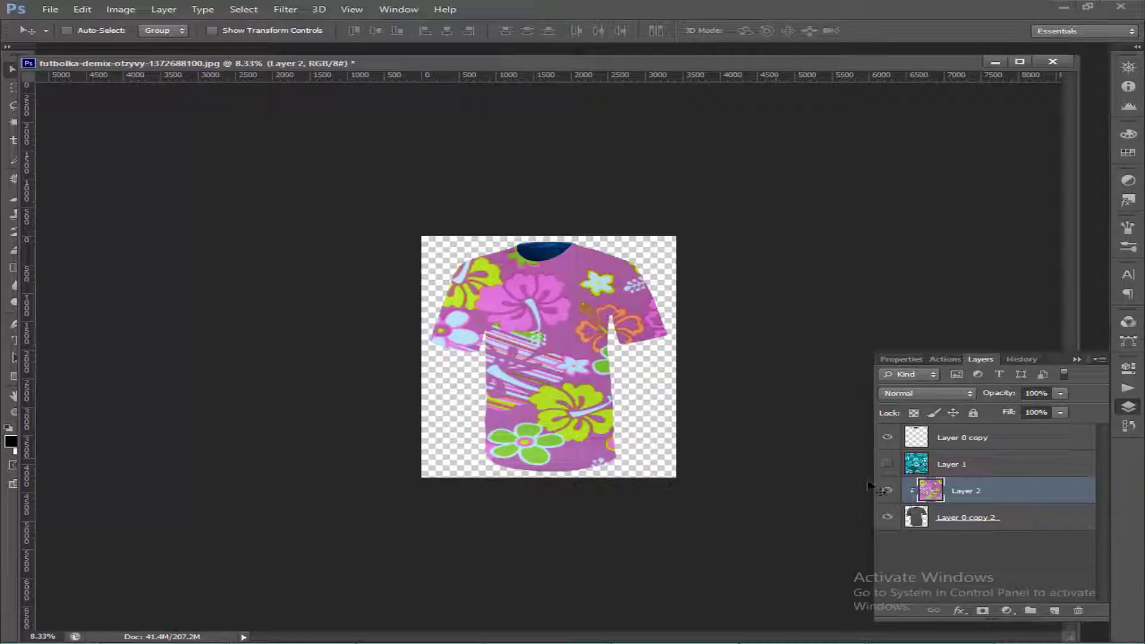
pyautogui.click(888, 465)
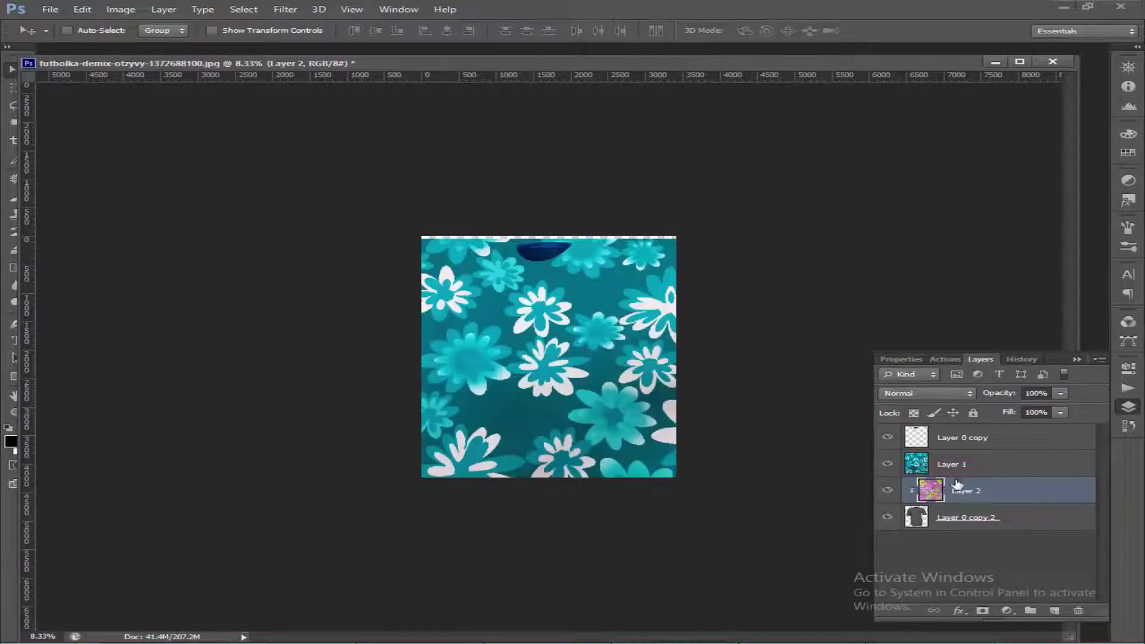
pyautogui.keyDown('alt'); pyautogui.click(952, 472); pyautogui.keyUp('alt')
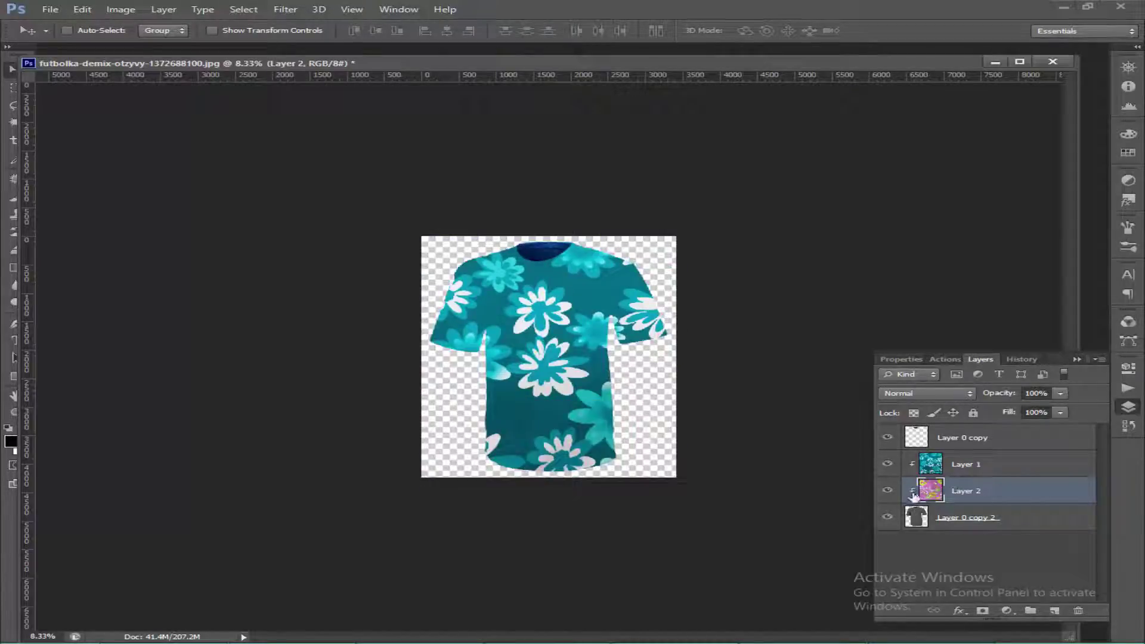